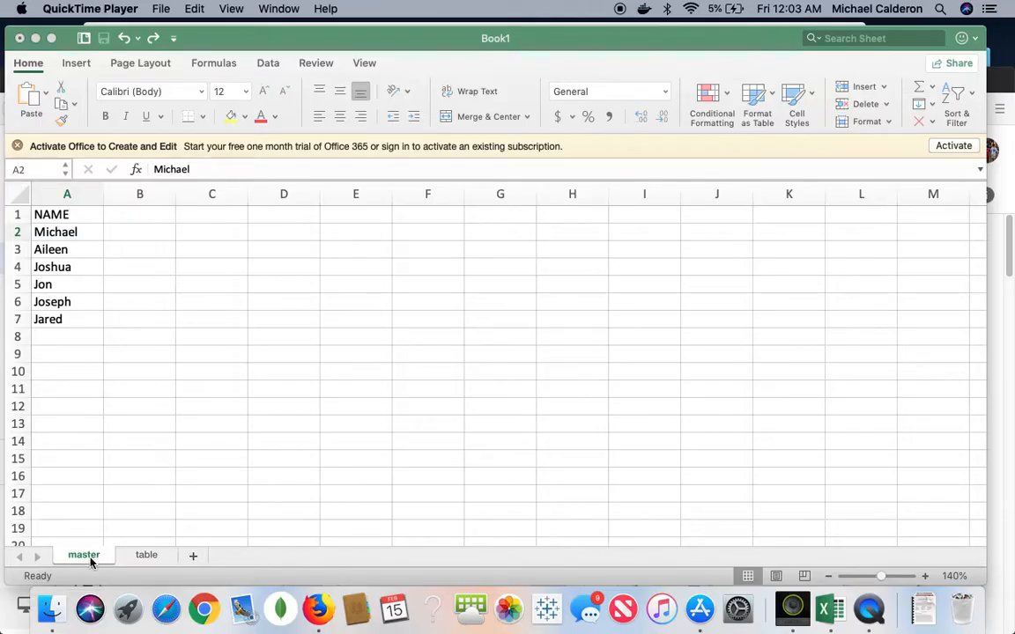
- Compare the NAME list on the master sheet with the NAME, COLOR and NUMBER columns on the table sheet
click(146, 562)
click(146, 557)
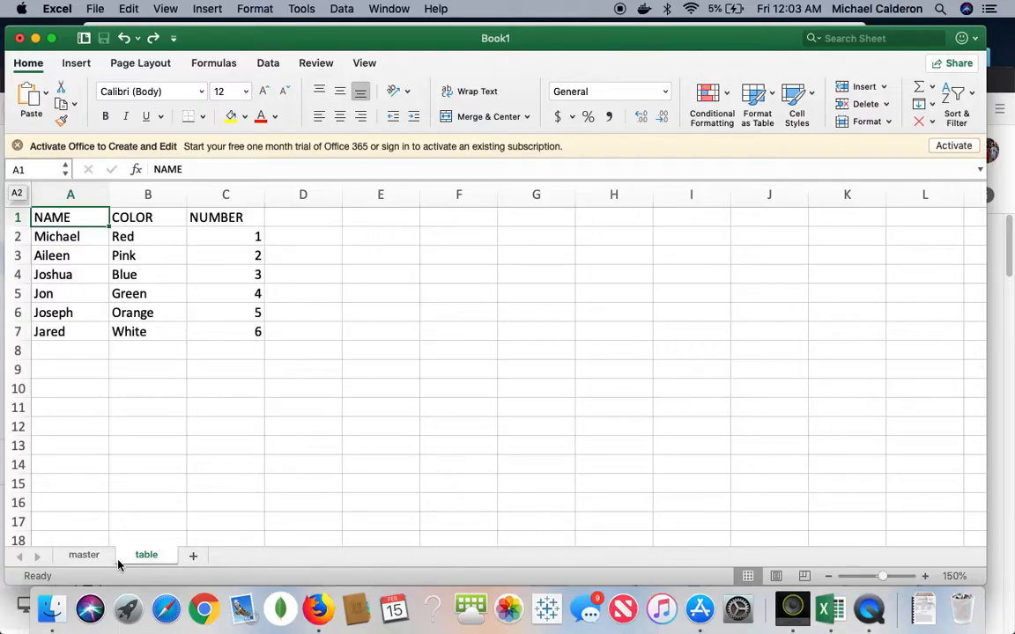
click(85, 556)
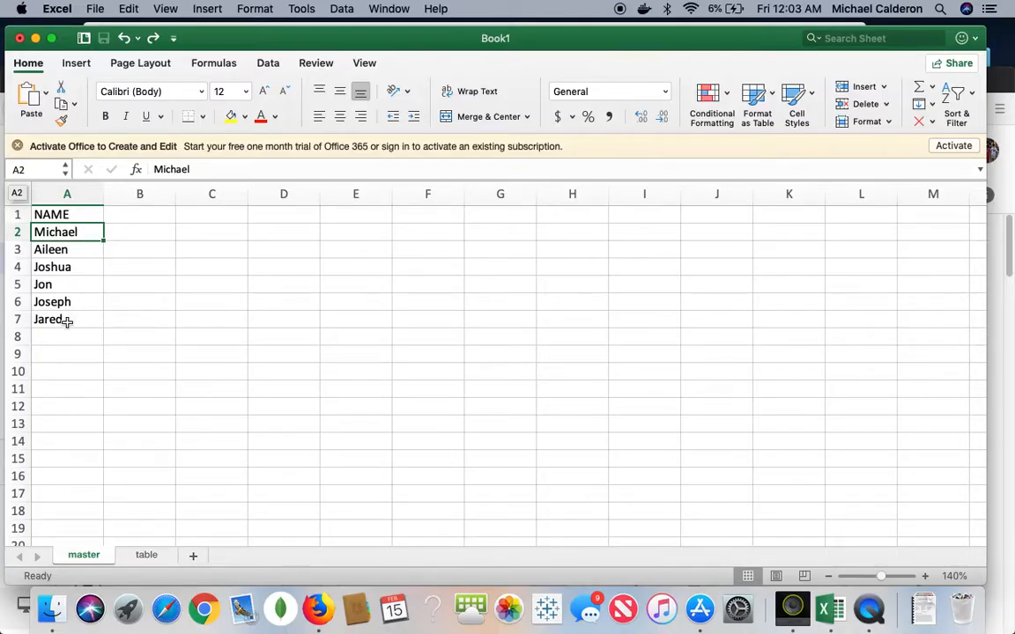
click(69, 214)
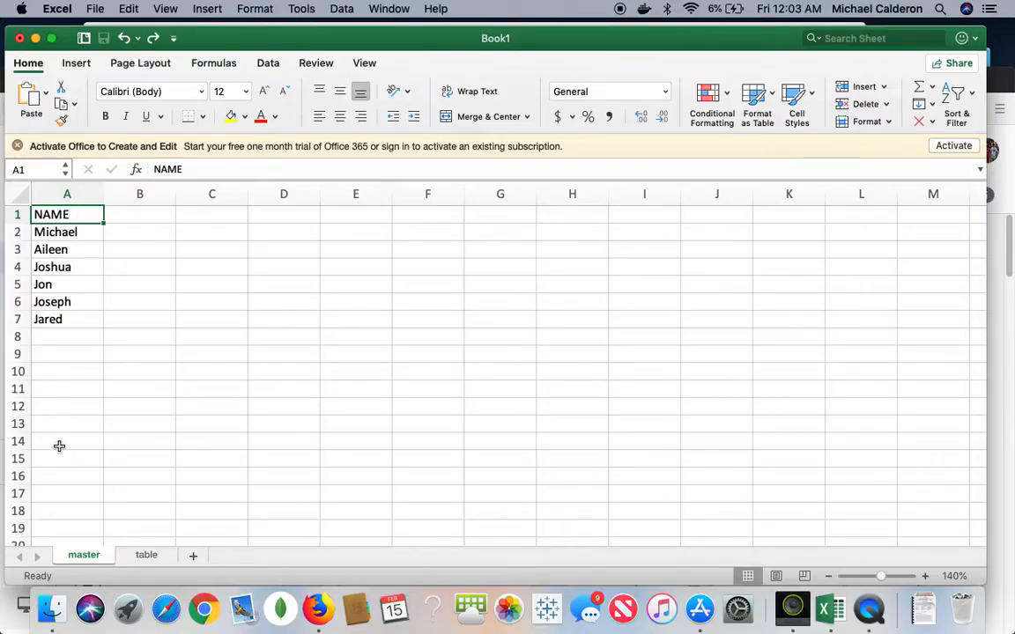
click(146, 555)
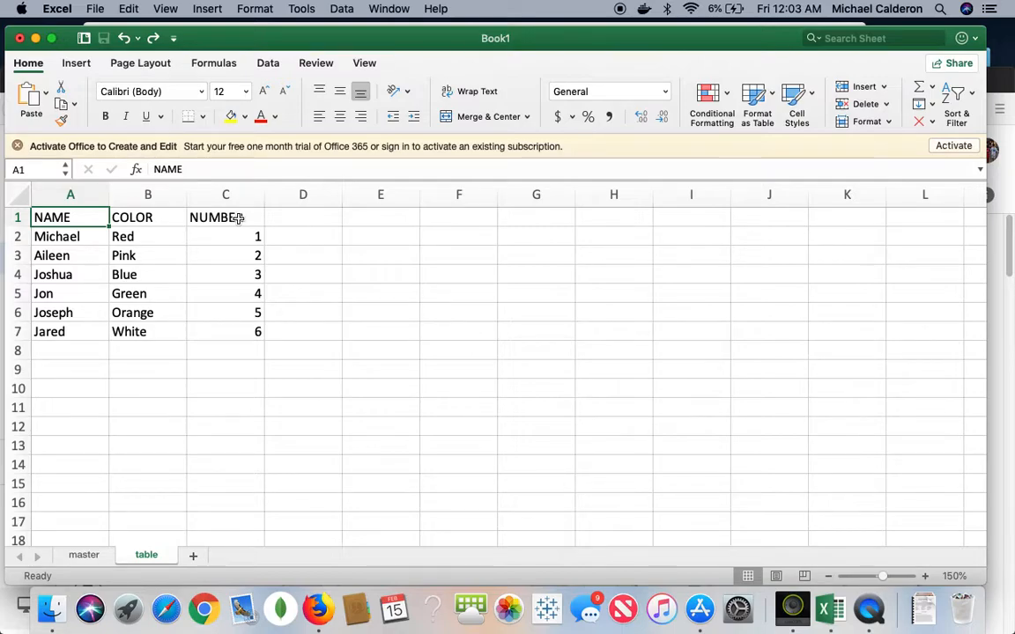
click(87, 558)
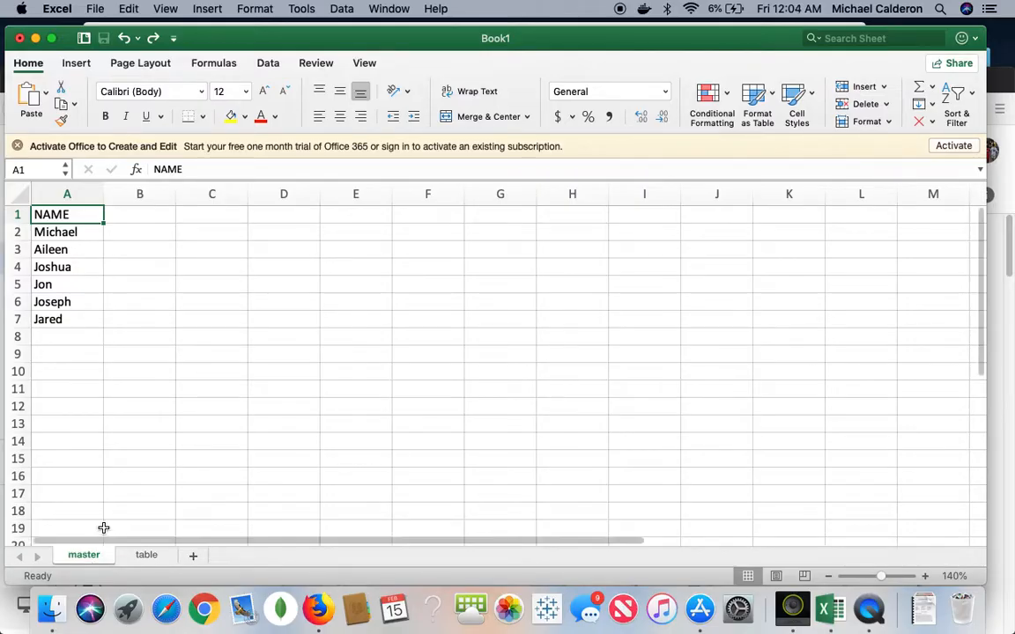
- Convert the name list in A1:A7 of the master sheet into a table with headers
click(153, 215)
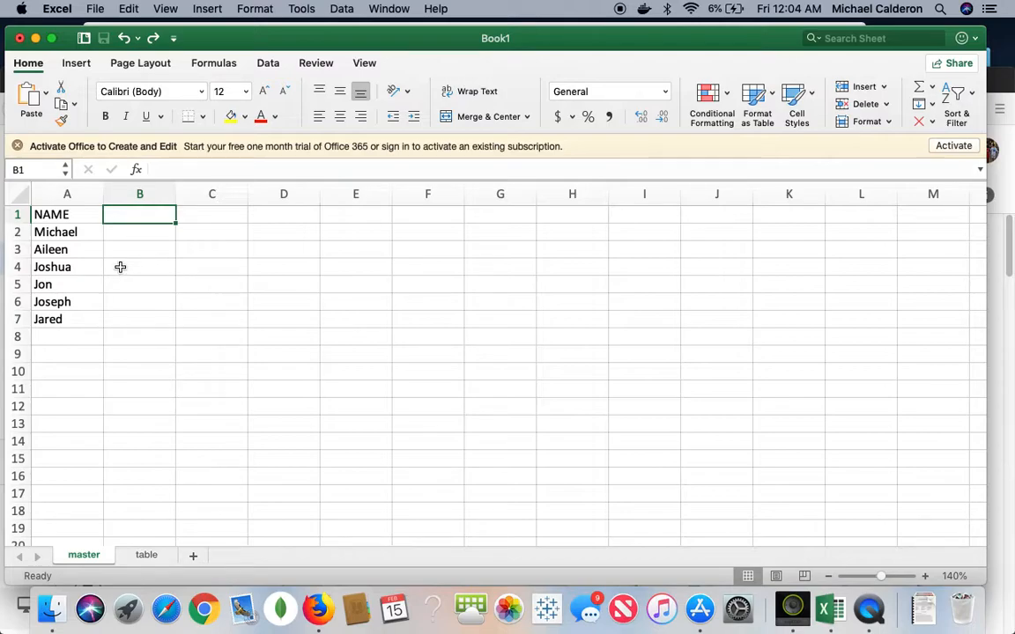
click(146, 250)
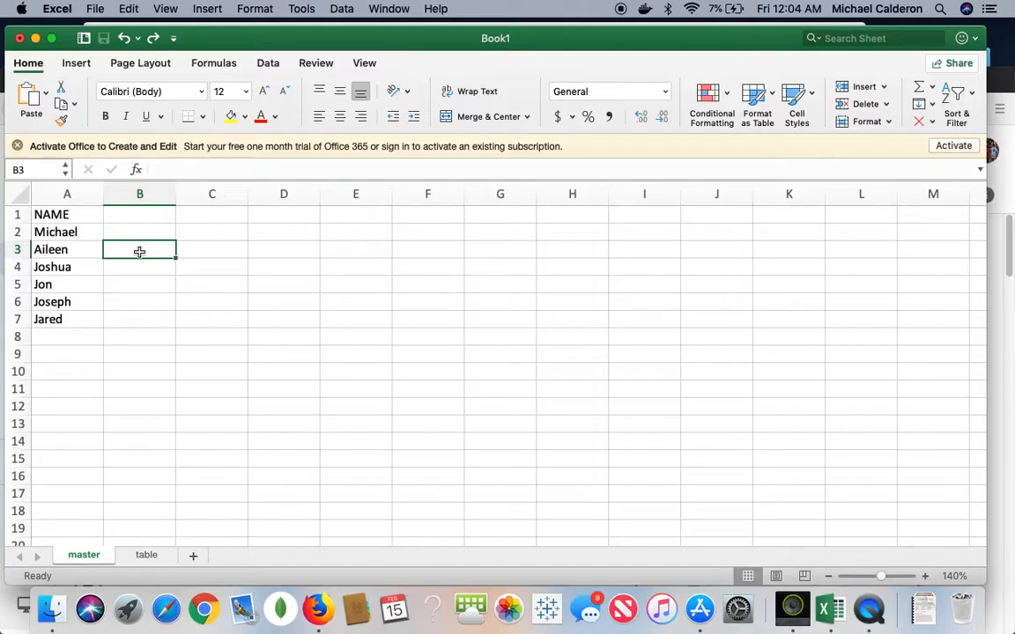
key(super+t)
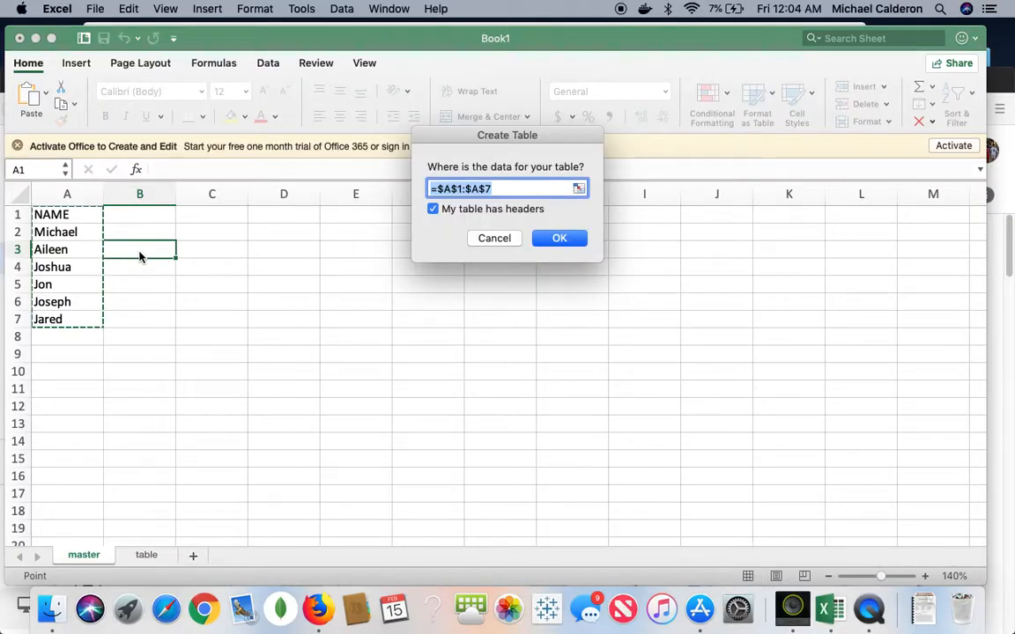
click(560, 239)
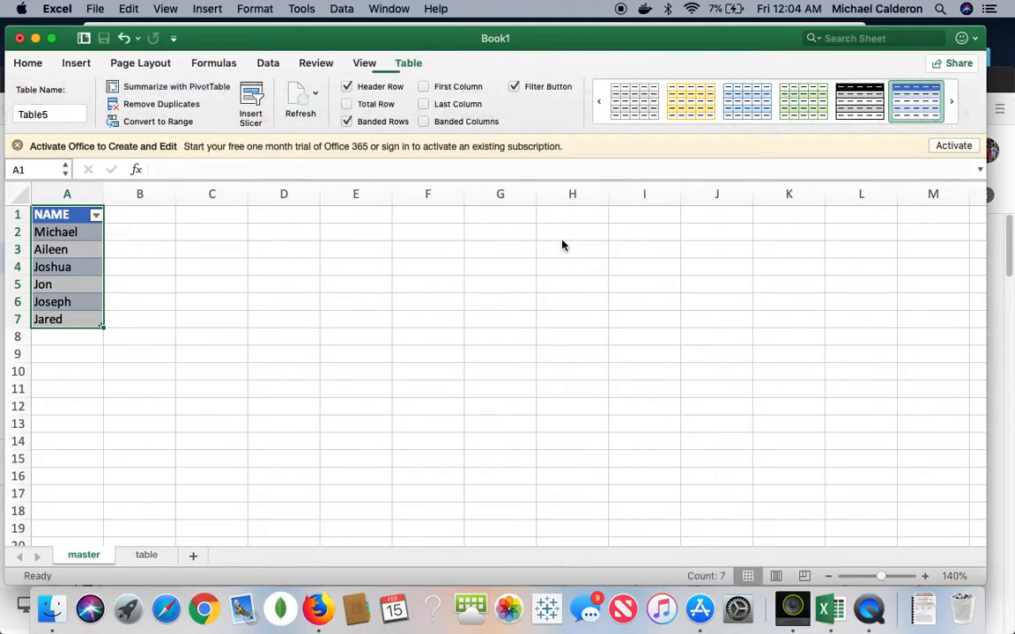
click(171, 272)
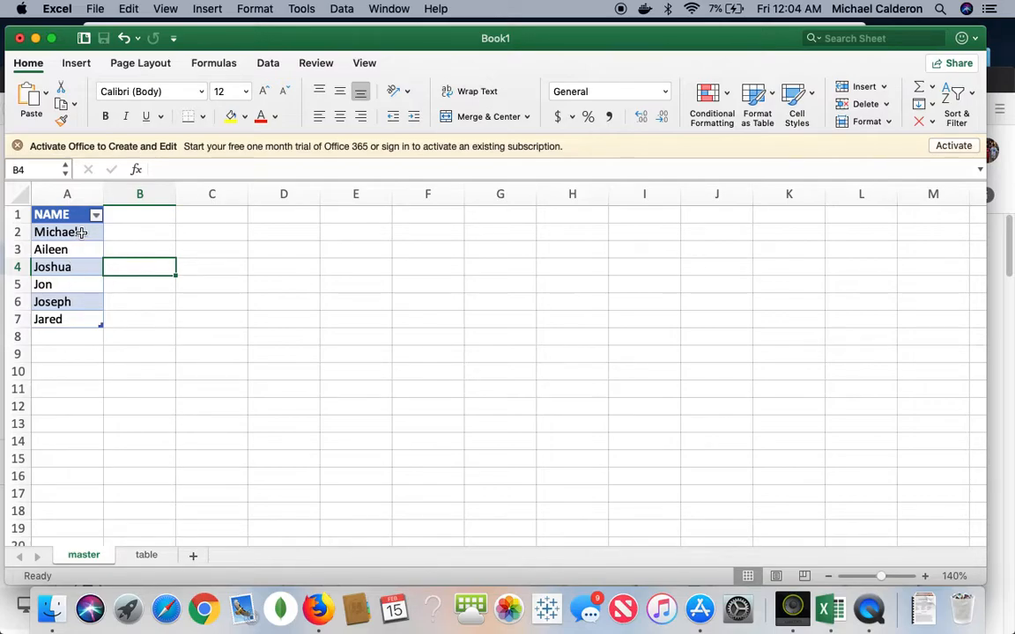
- Convert the range A1:C7 on the table sheet into a table with headers
click(147, 557)
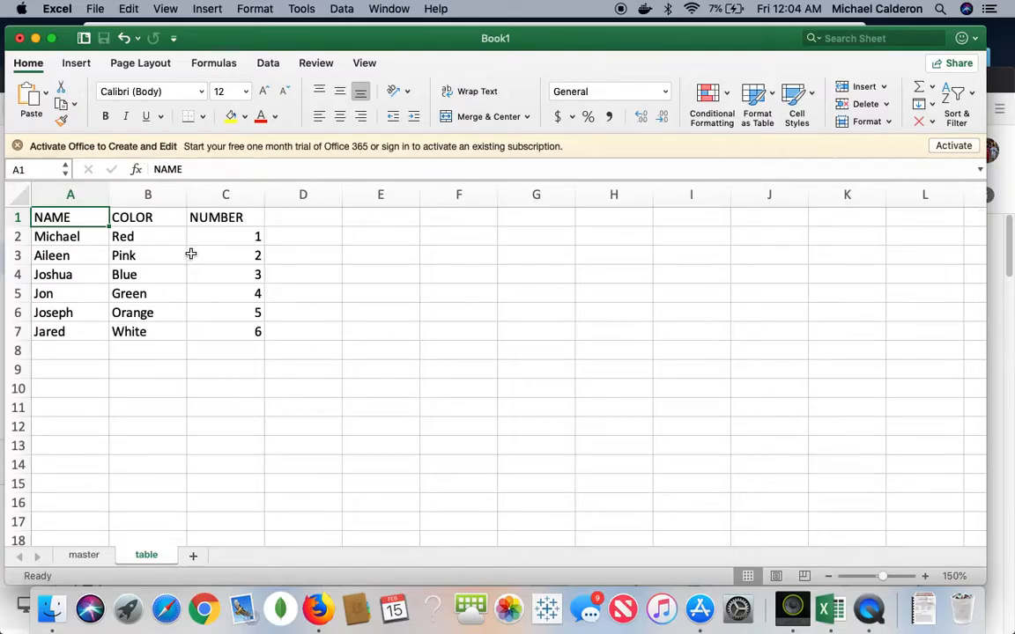
key(super+t)
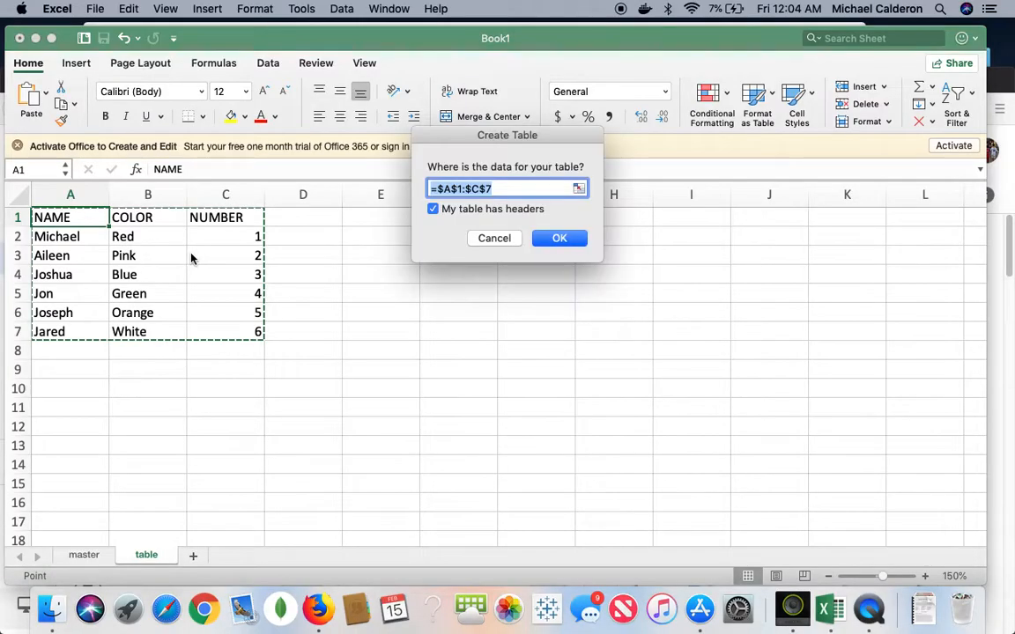
click(557, 237)
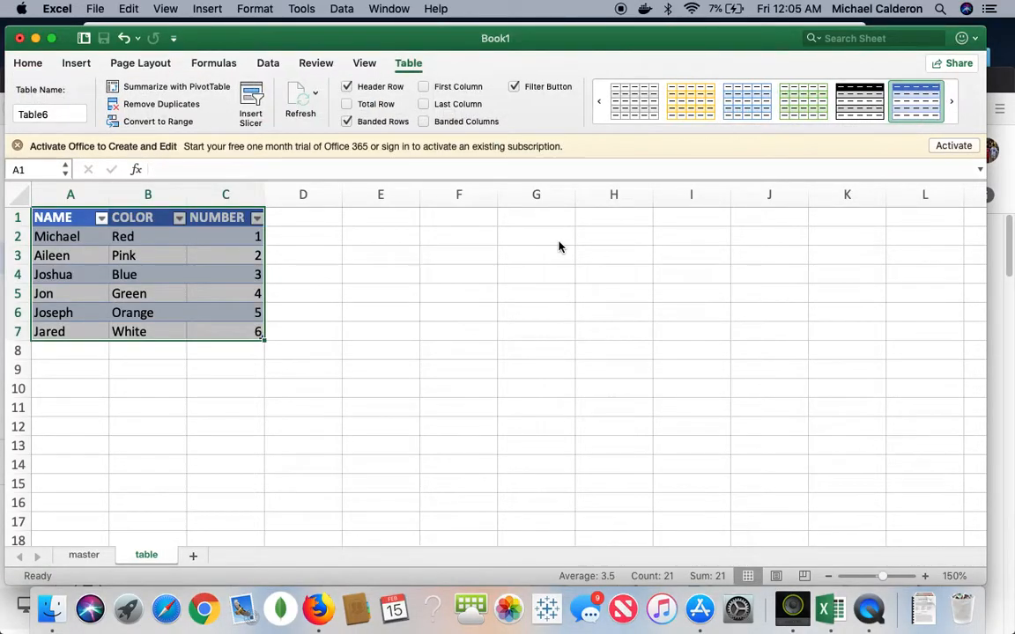
- Add a column headed COLOR in cell B1 of the master sheet, directly beside the NAME table
click(84, 557)
click(141, 215)
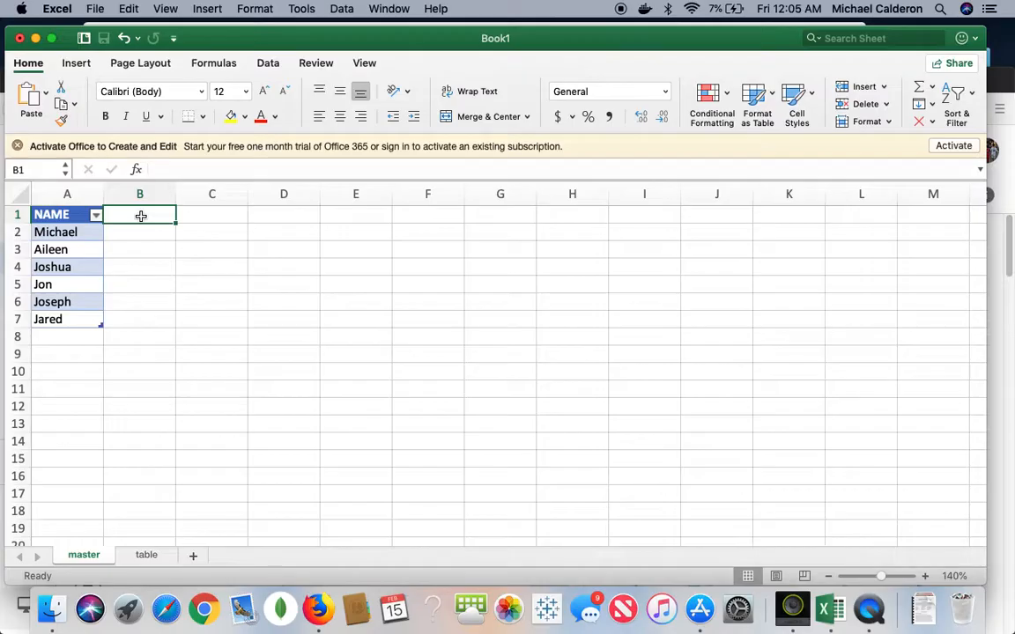
text(COLOR)
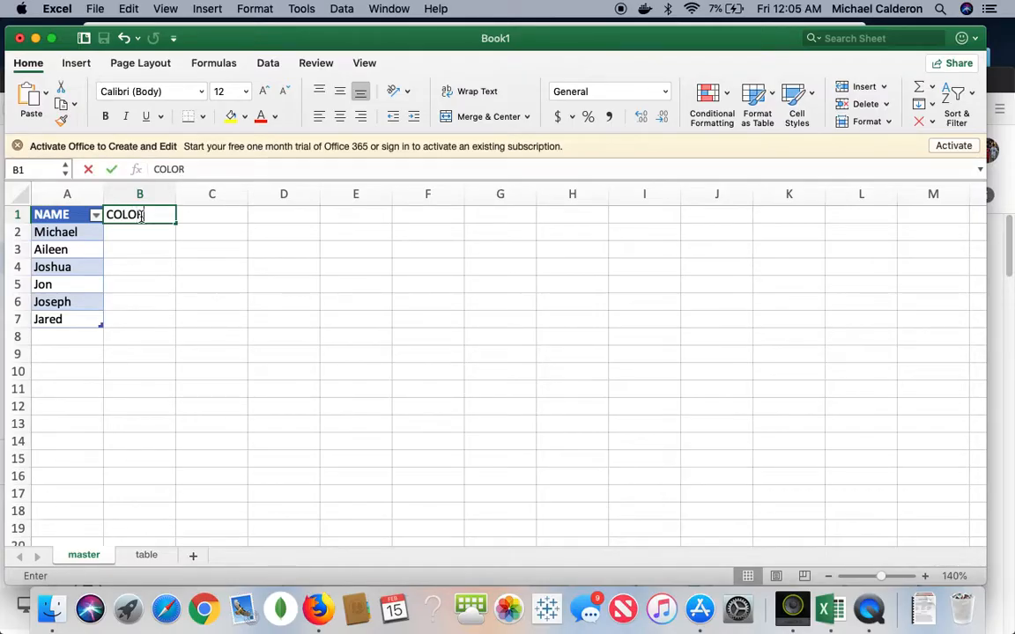
key(Return)
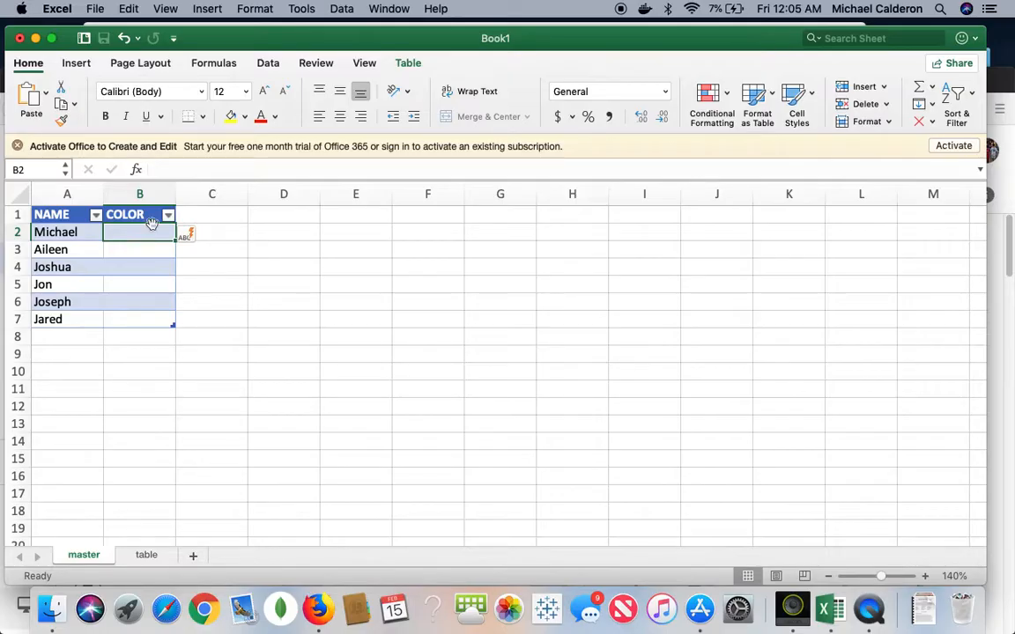
- Begin an INDEX formula in cell B2 of the master sheet, using the table sheet's COLOR column as the array
click(181, 167)
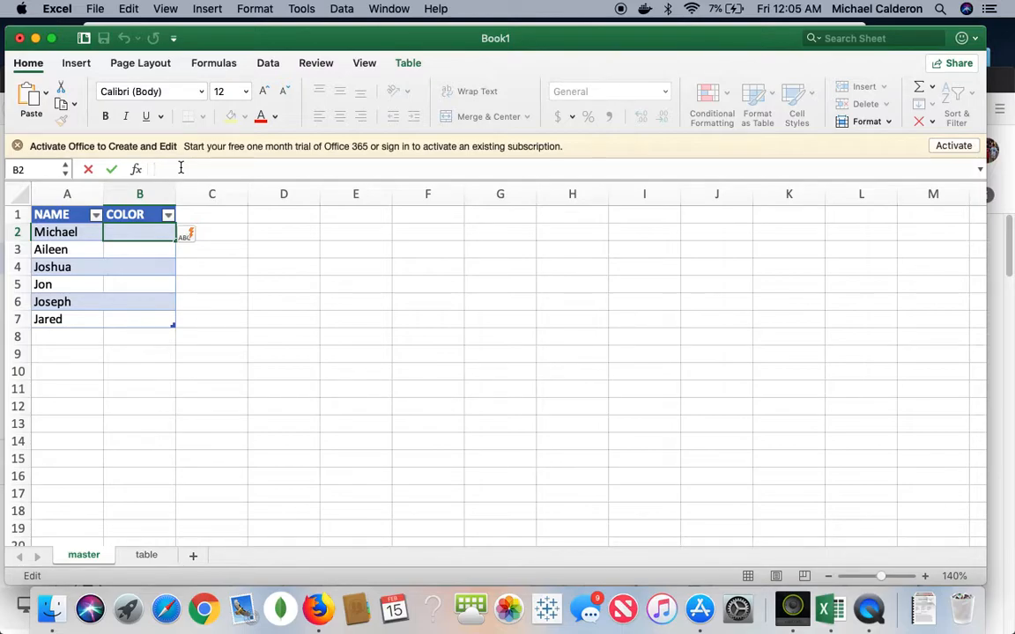
text(=)
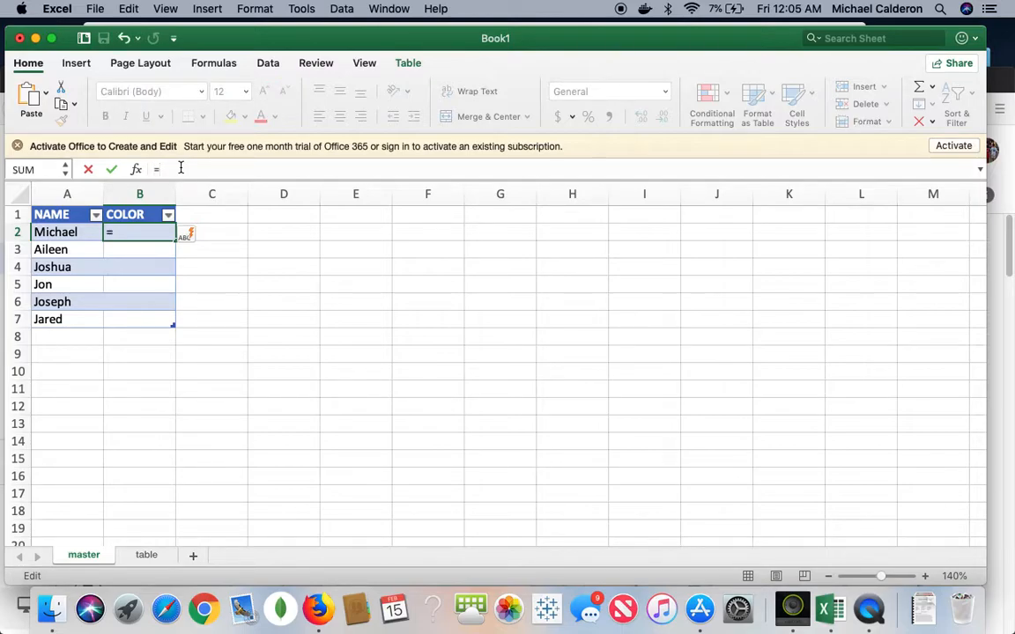
text(INDEX()
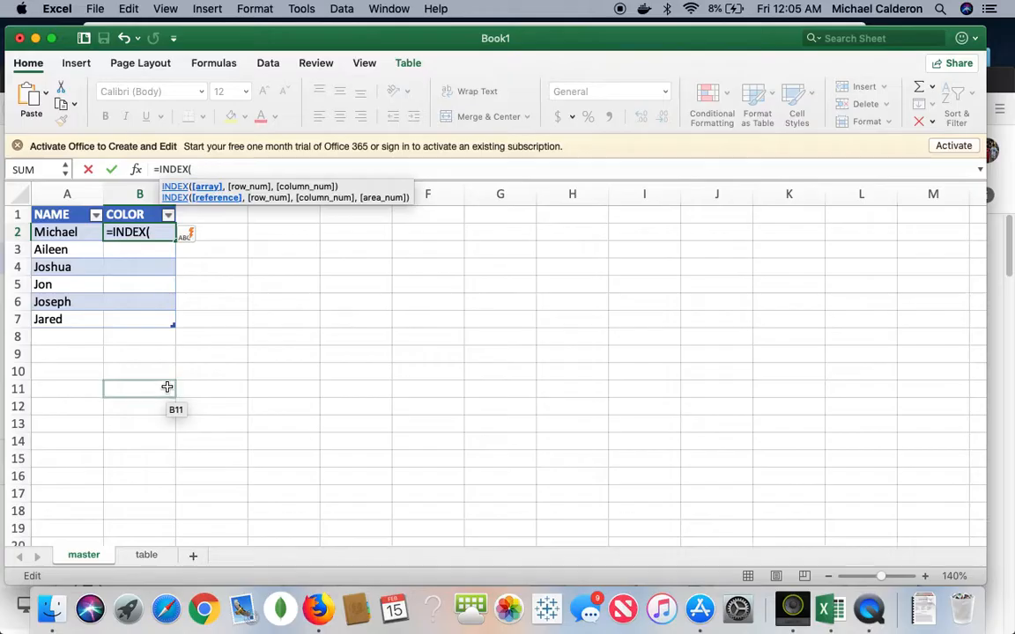
click(147, 556)
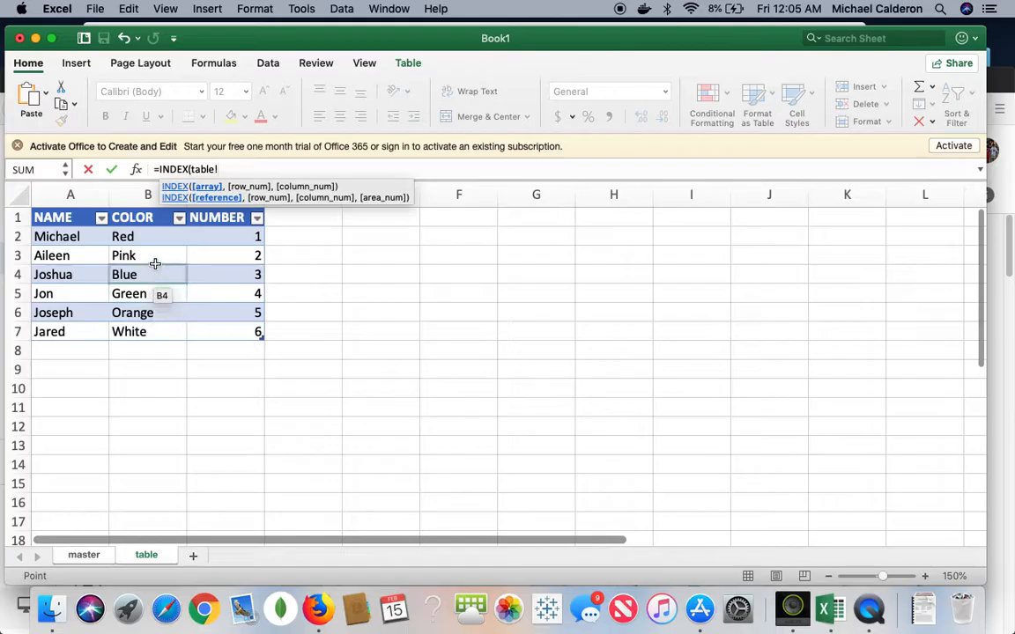
click(147, 211)
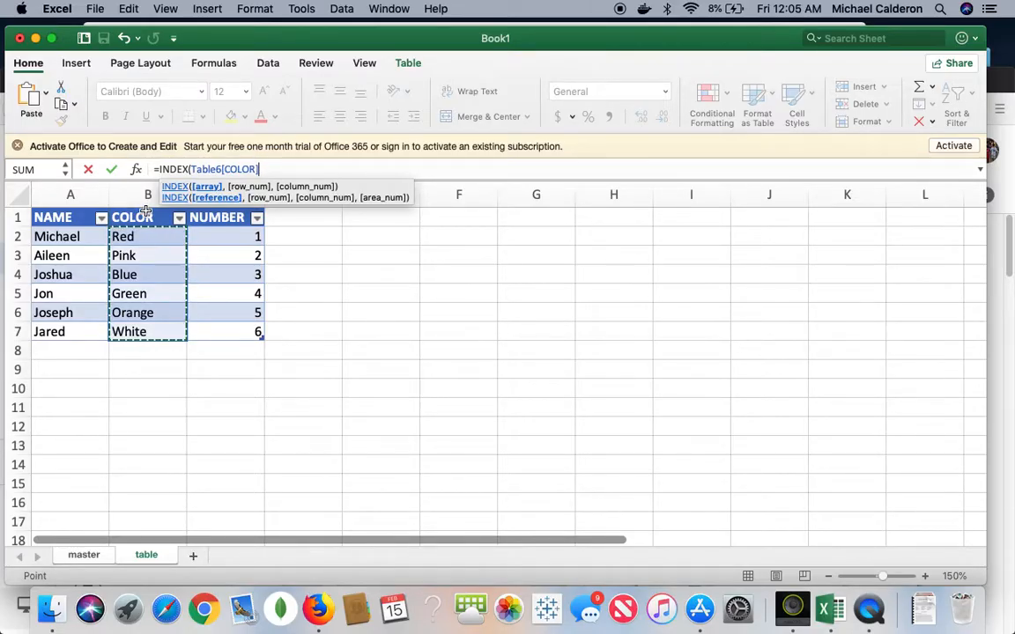
text(,)
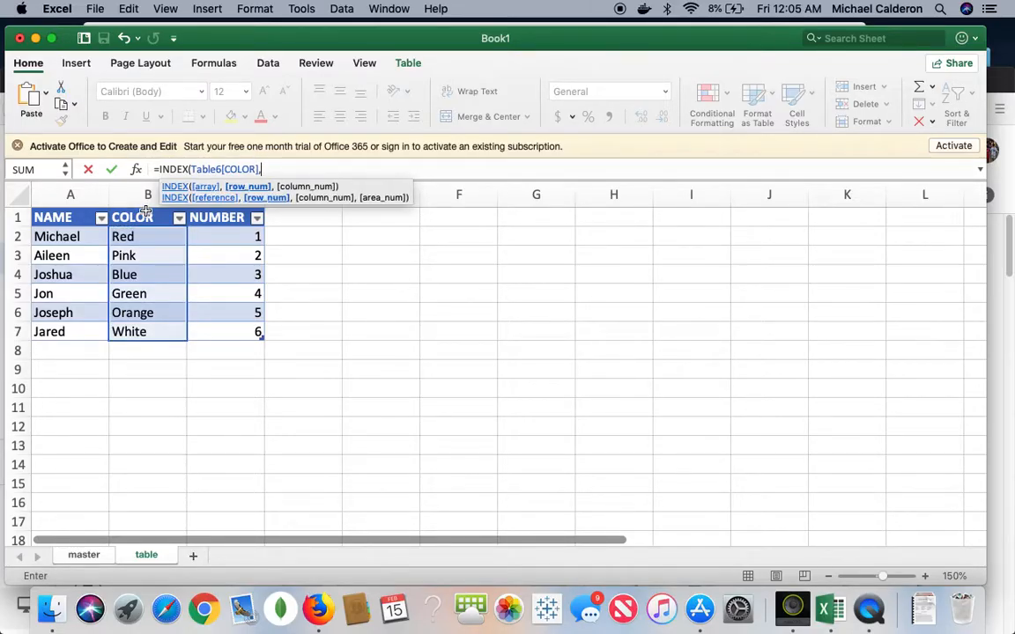
- Try to complete the formula as =INDEX(Table6[COLOR],MATCH,[NAME],Table6[NAME],0)), referencing the NAME columns of both sheets
text(MA)
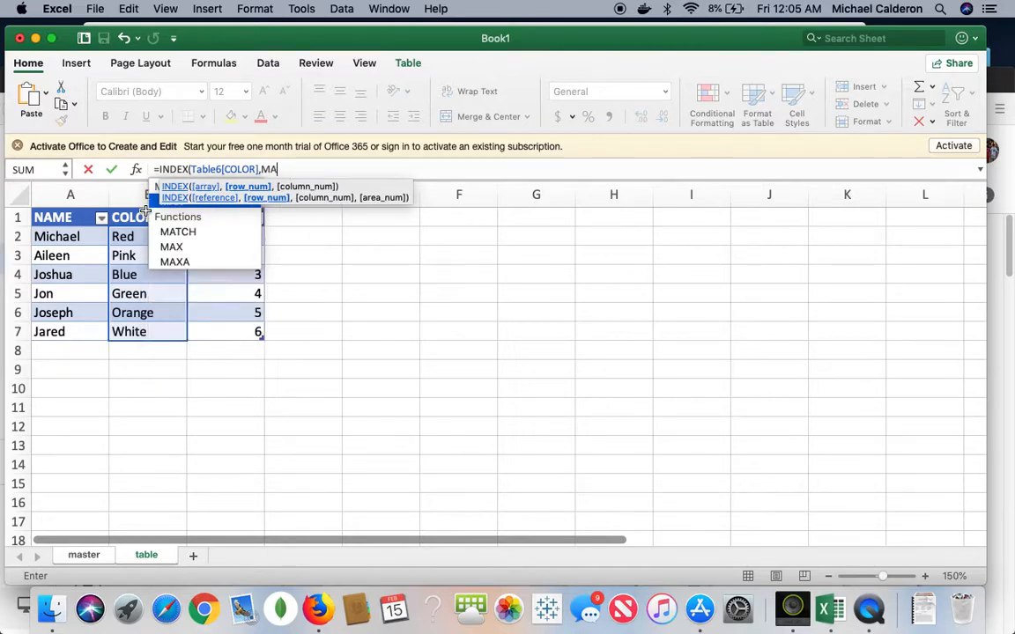
text(TCH)
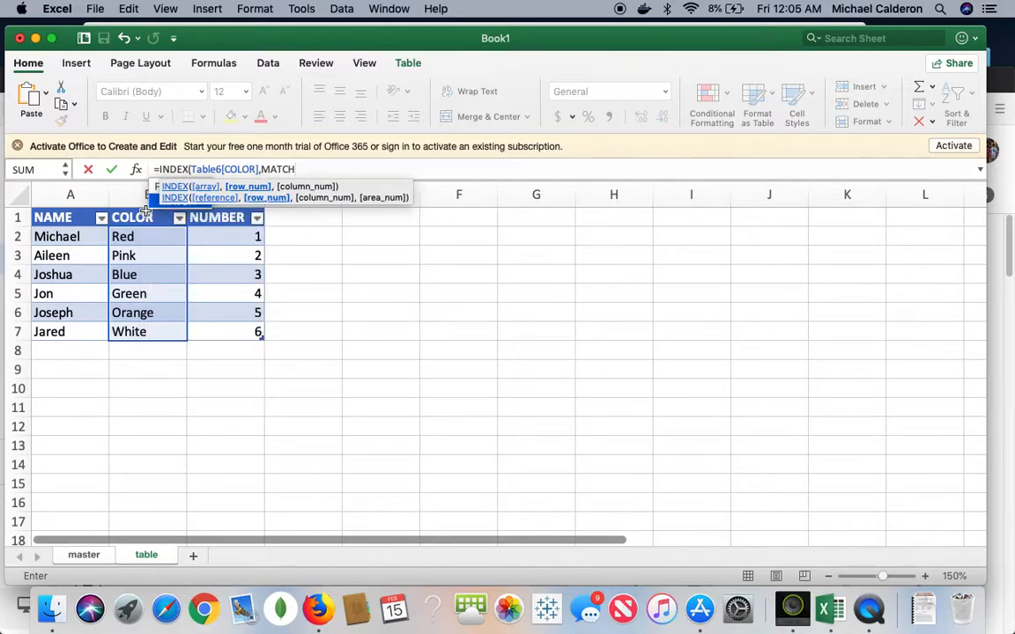
text(,)
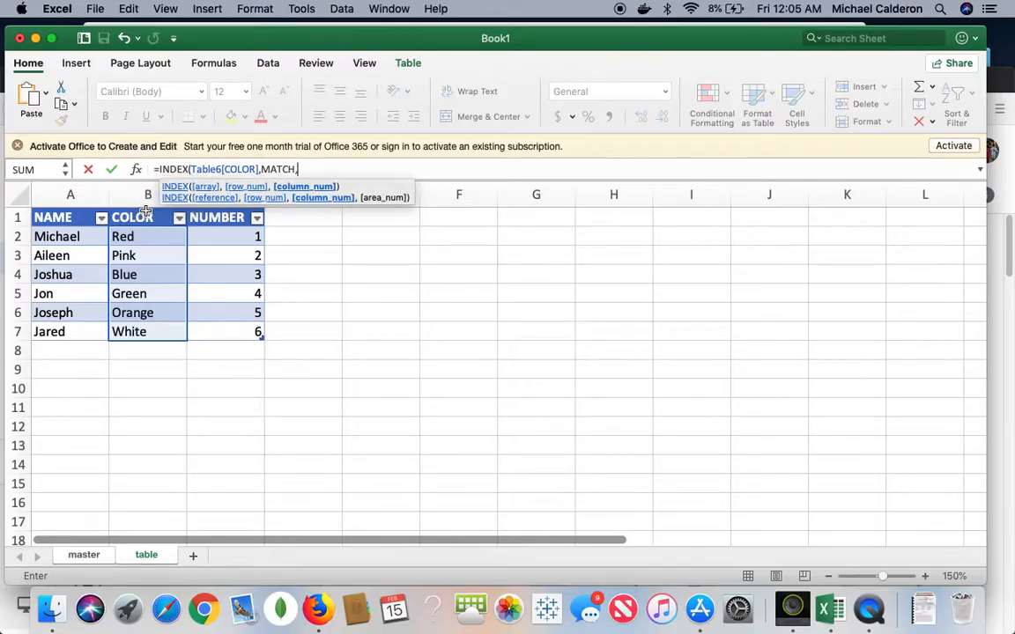
click(82, 555)
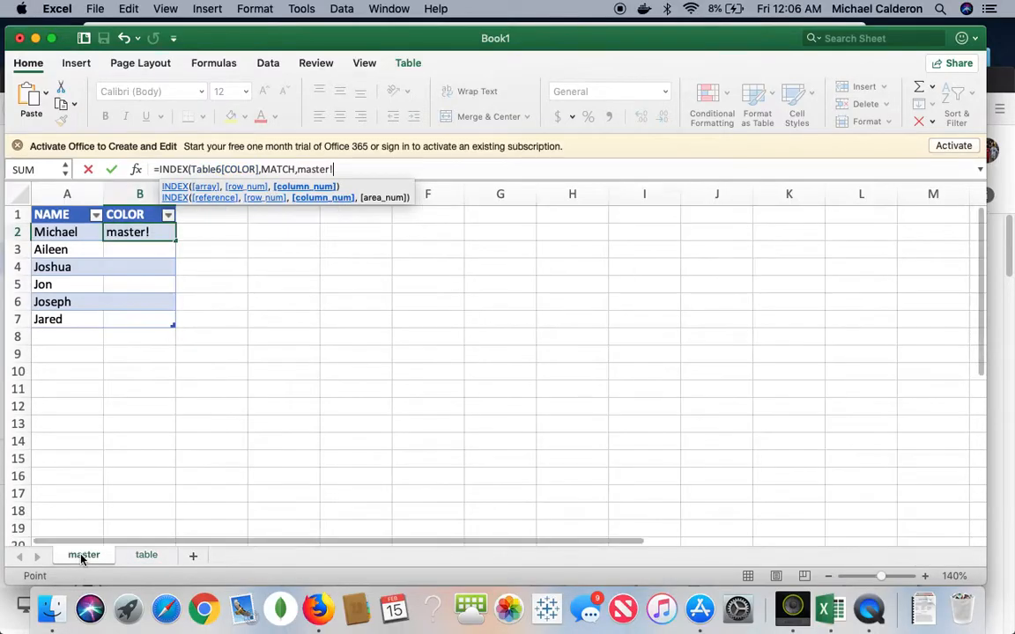
click(60, 210)
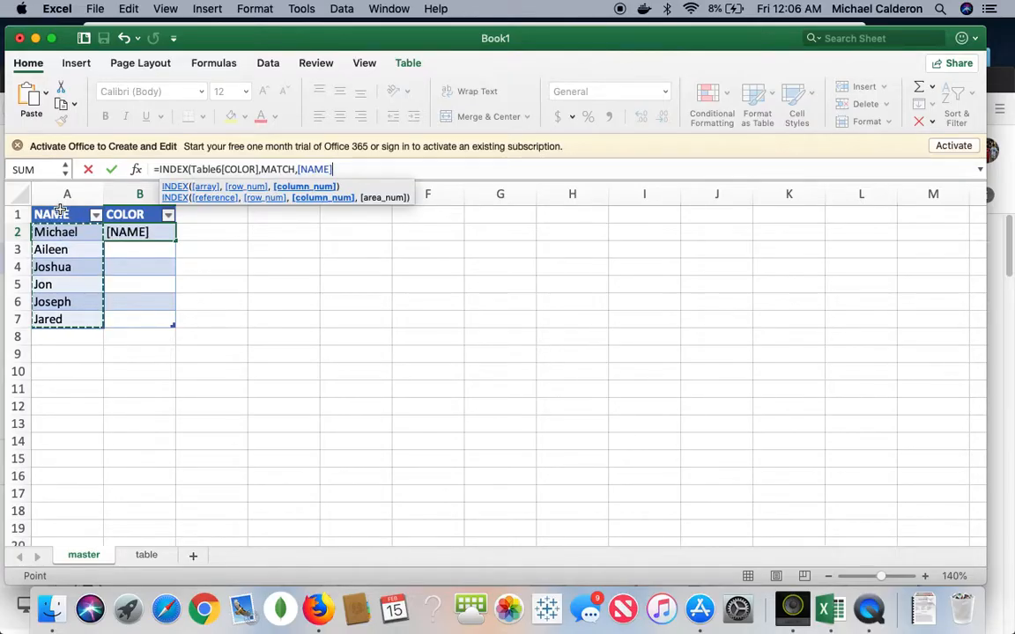
text(,)
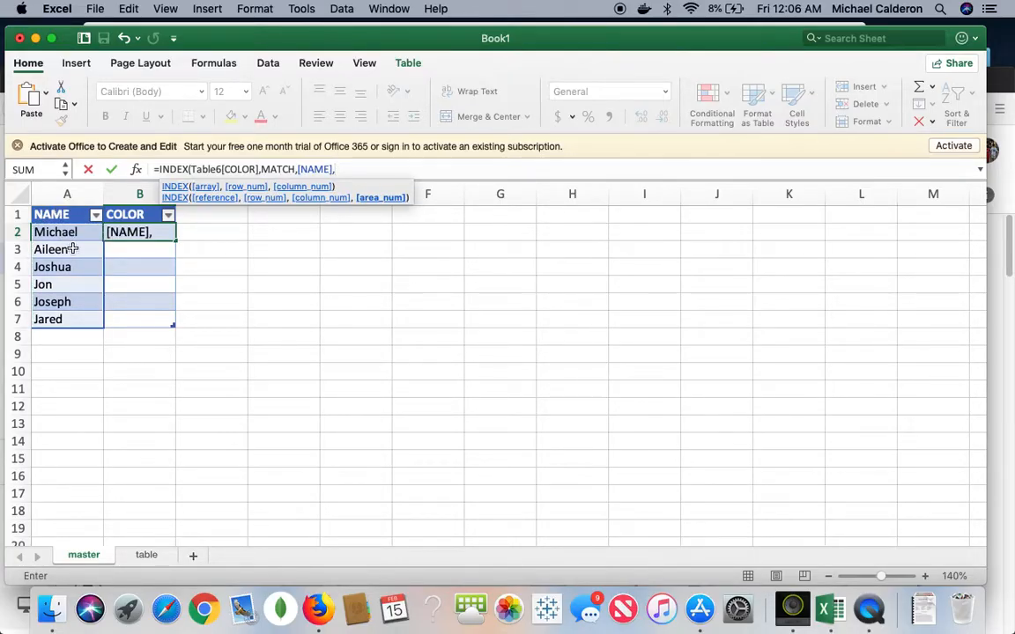
click(148, 556)
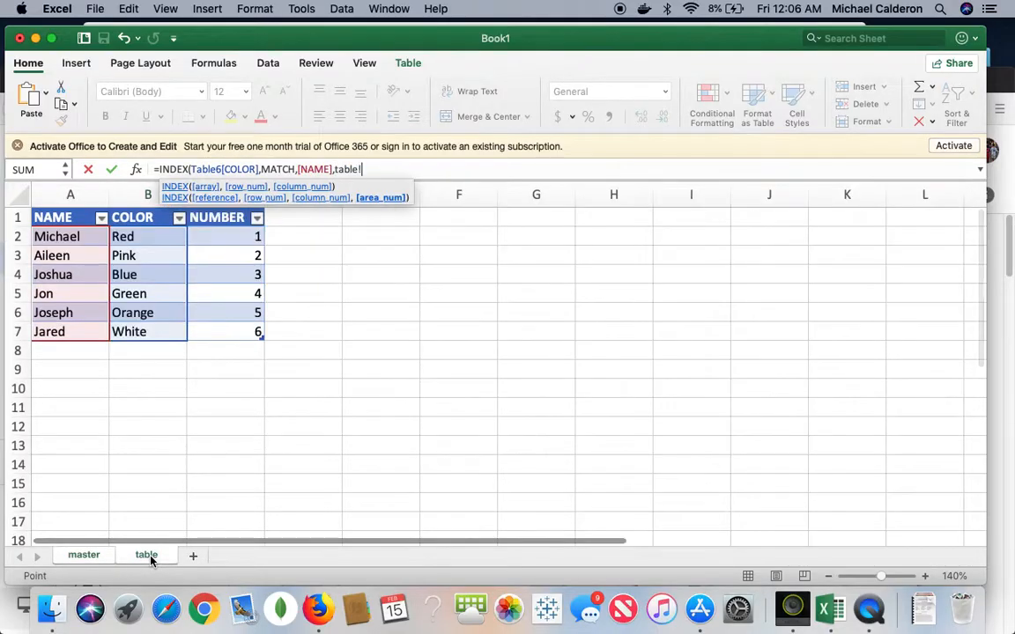
click(68, 209)
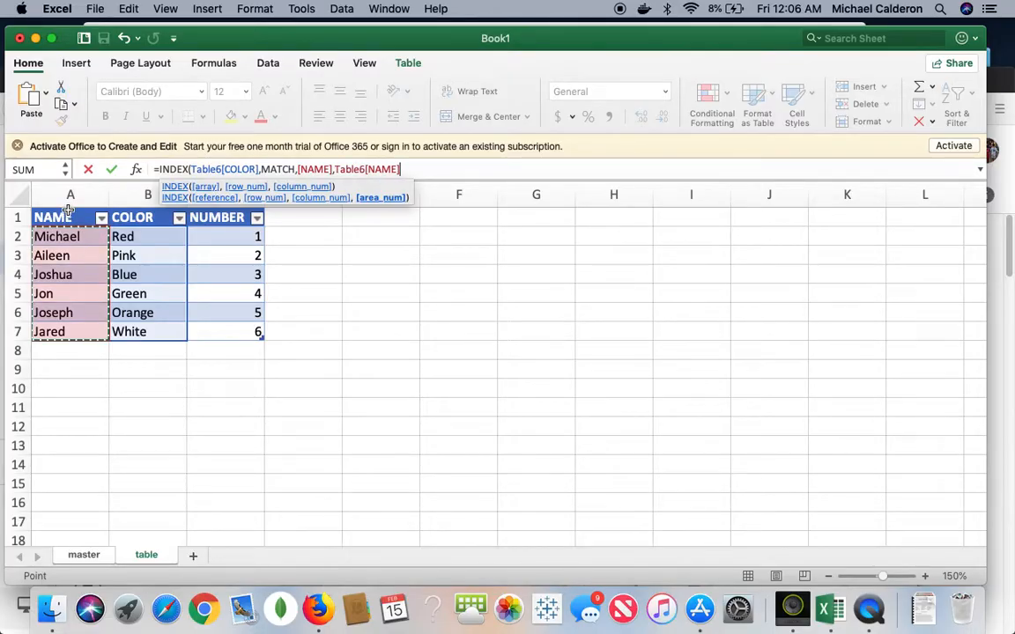
text(,)
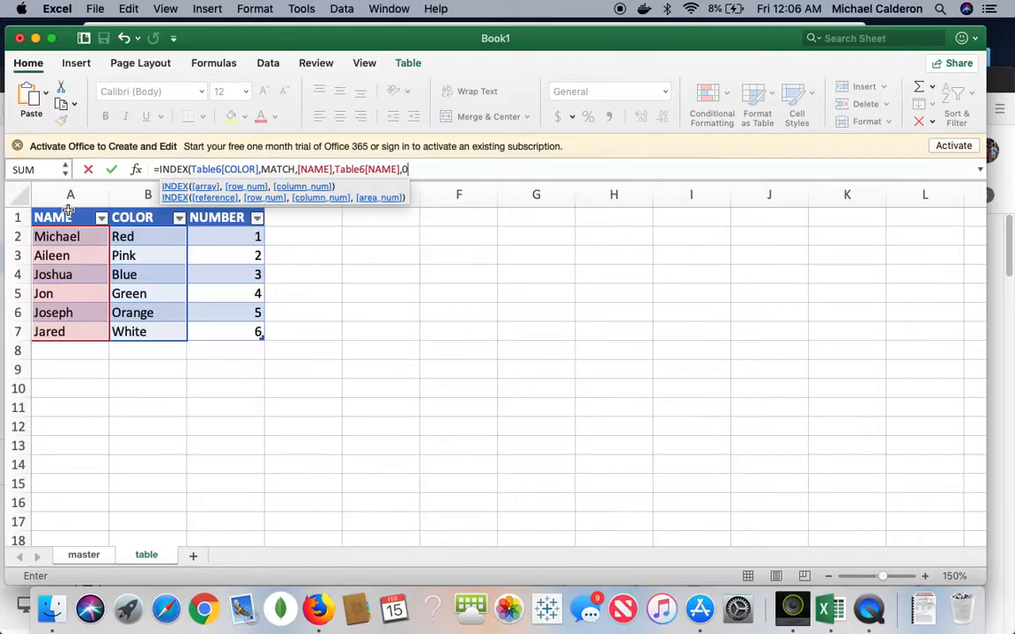
text(0))
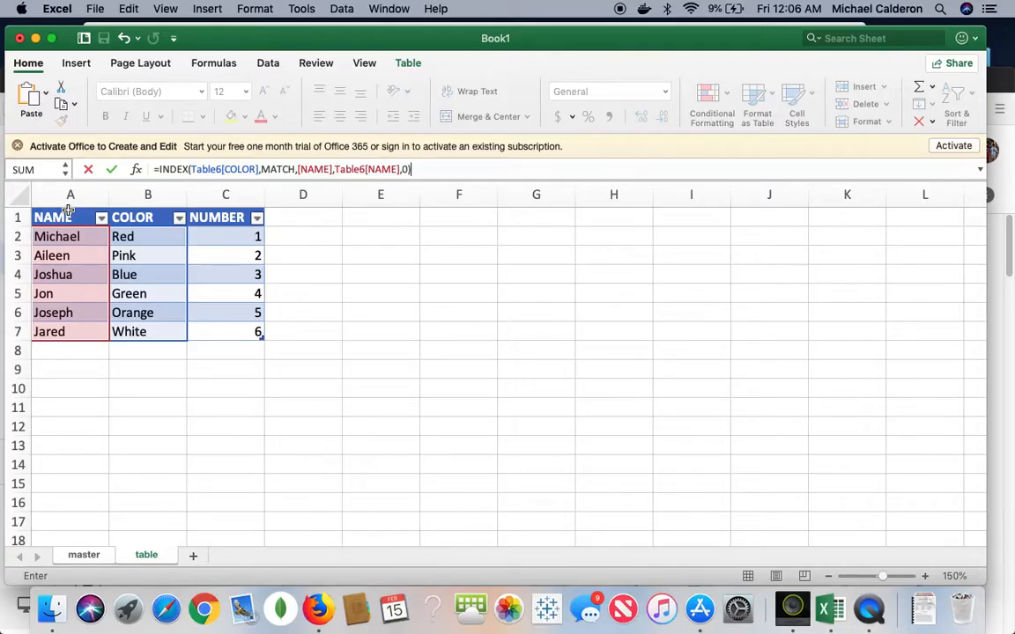
key(Return)
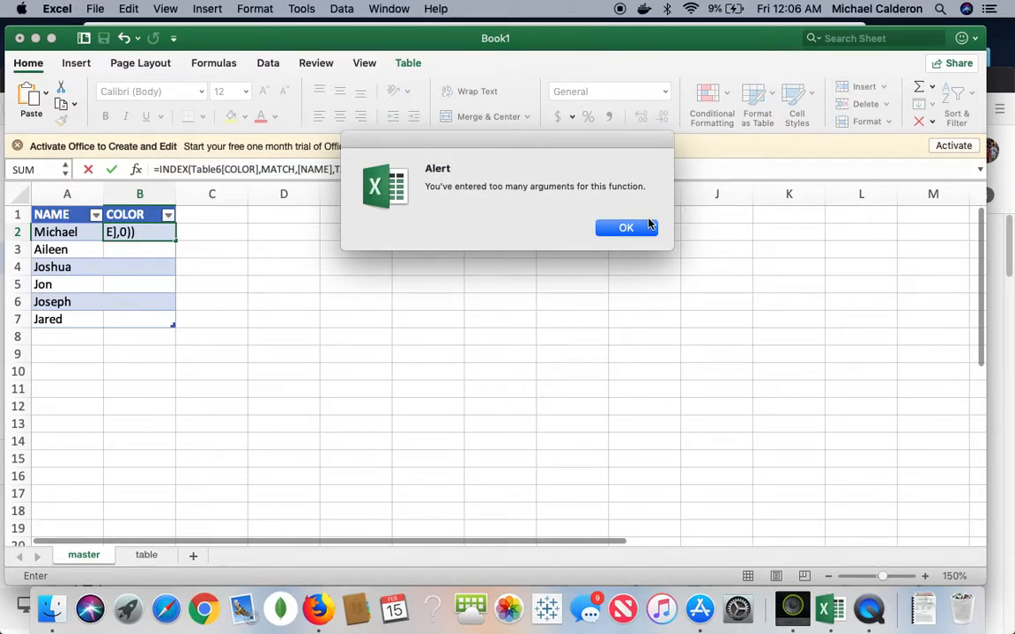
click(632, 228)
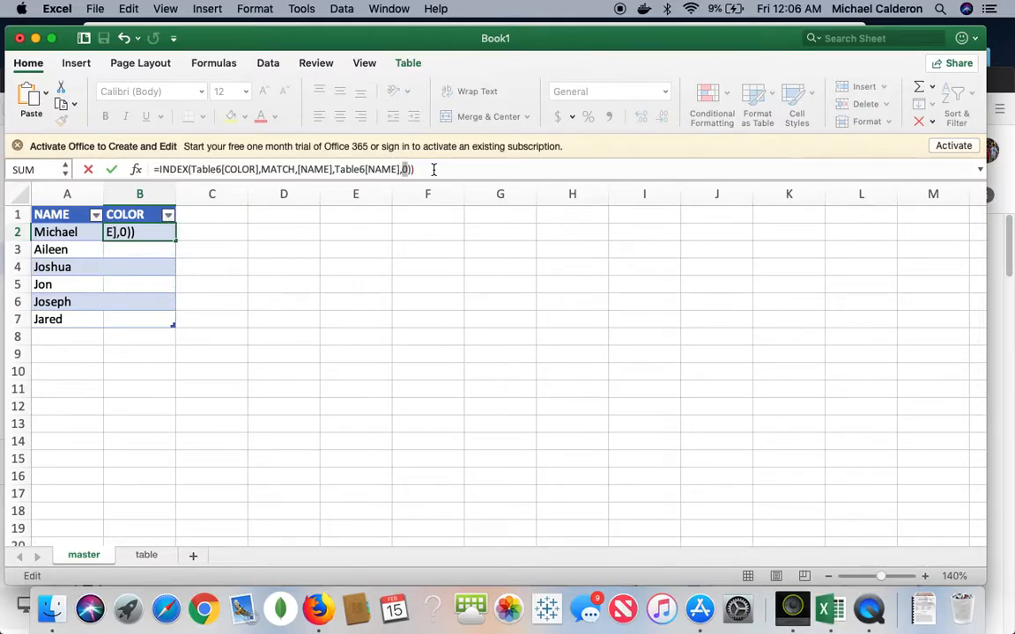
- Replace the faulty formula in cell B2 with a new INDEX formula using the table sheet's COLOR column, Table6[COLOR], as the array
drag(434, 169, 135, 167)
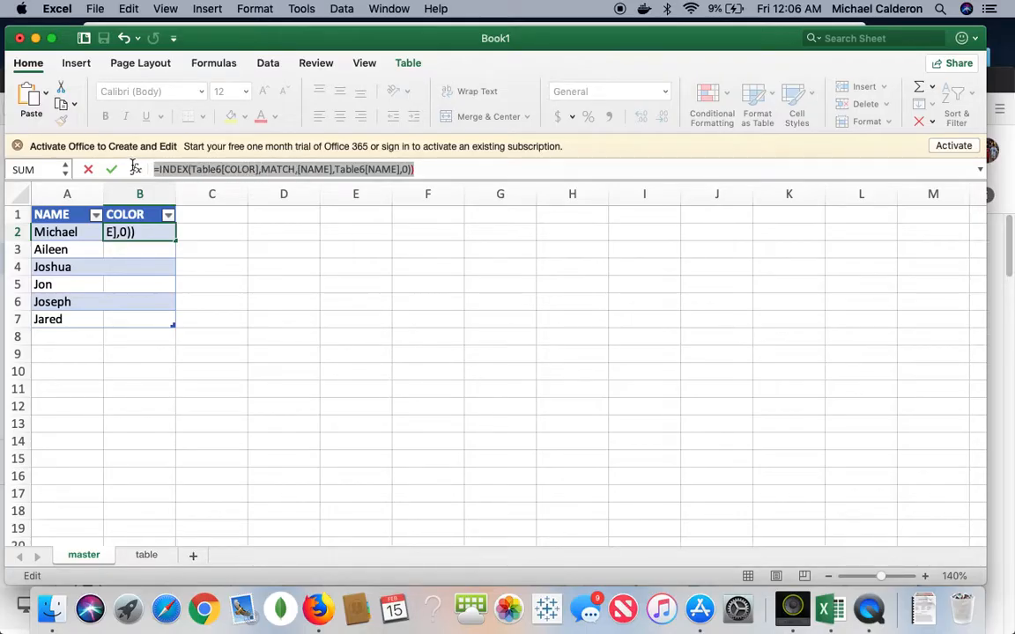
key(BackSpace)
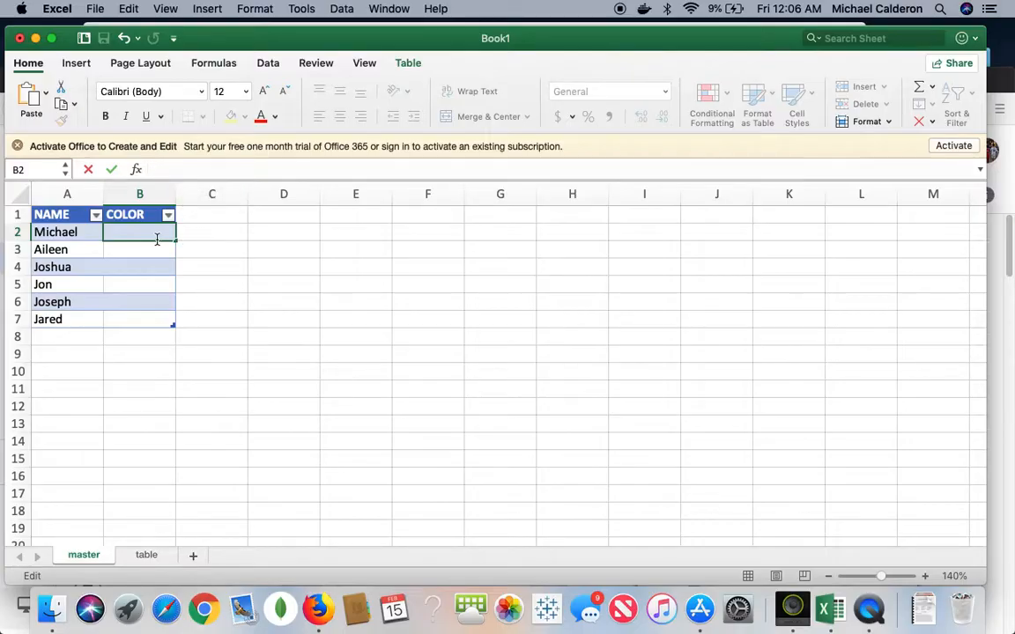
text(=)
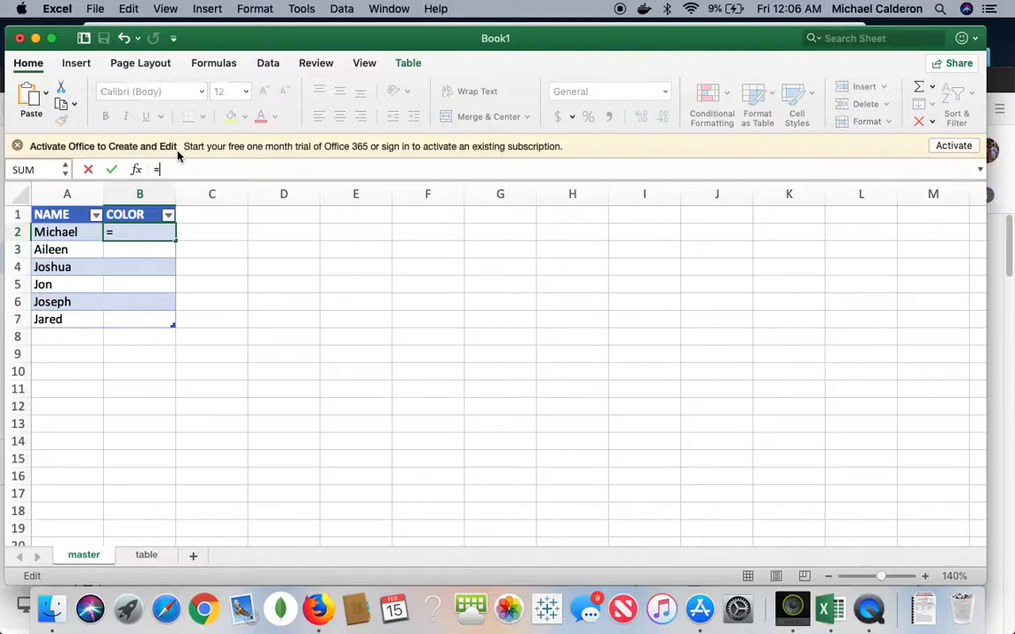
text(INDEX)
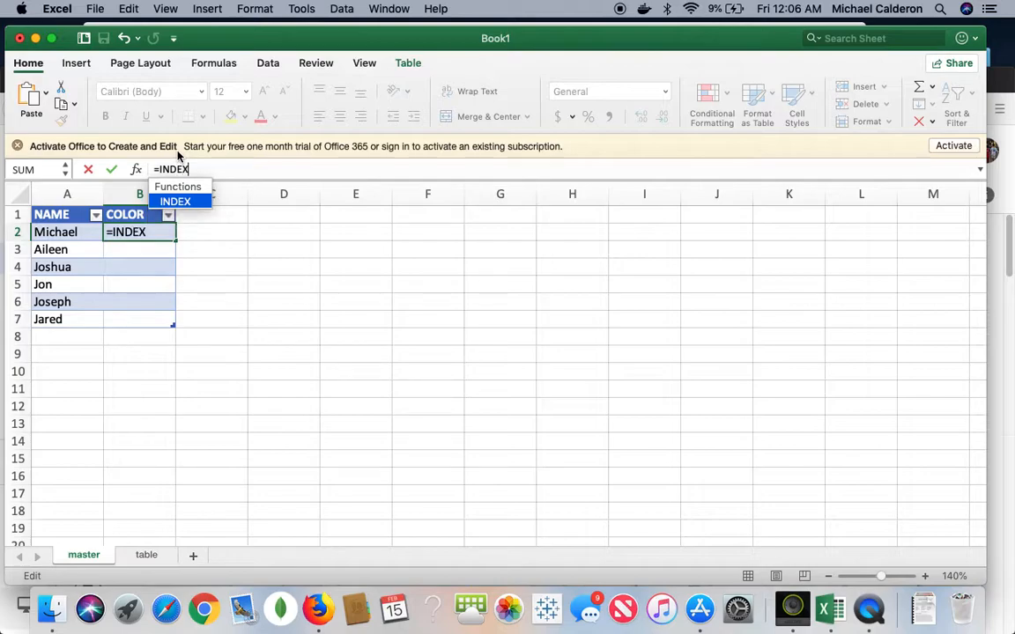
text(()
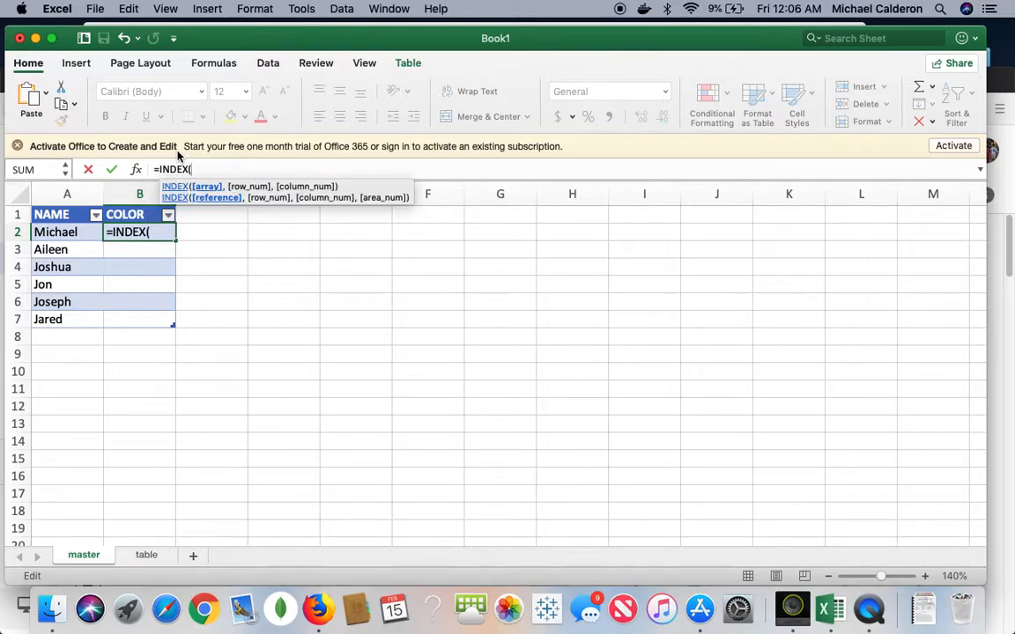
click(154, 560)
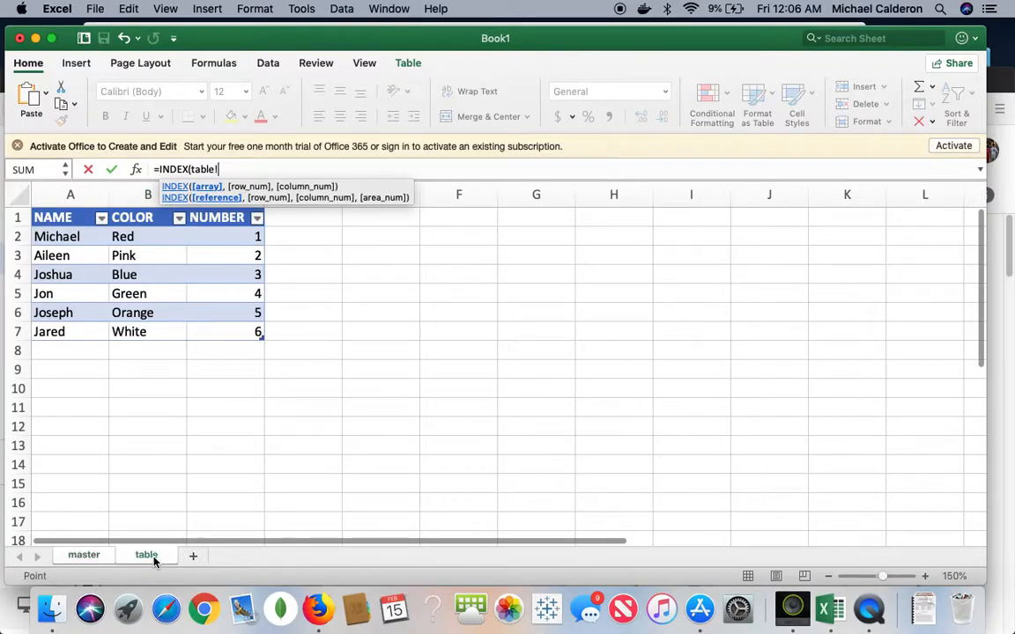
click(138, 207)
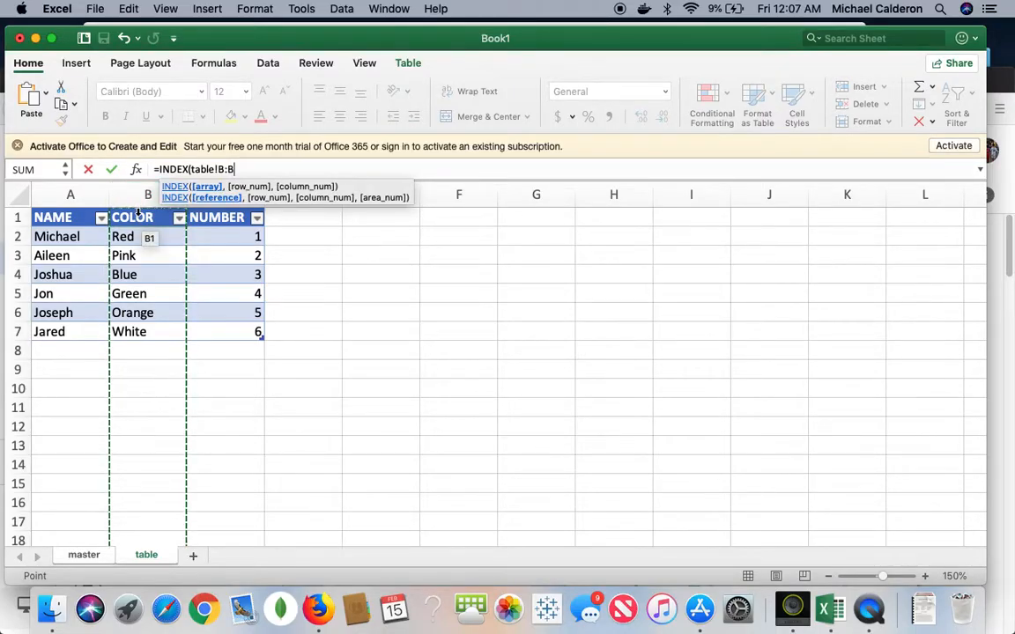
click(139, 214)
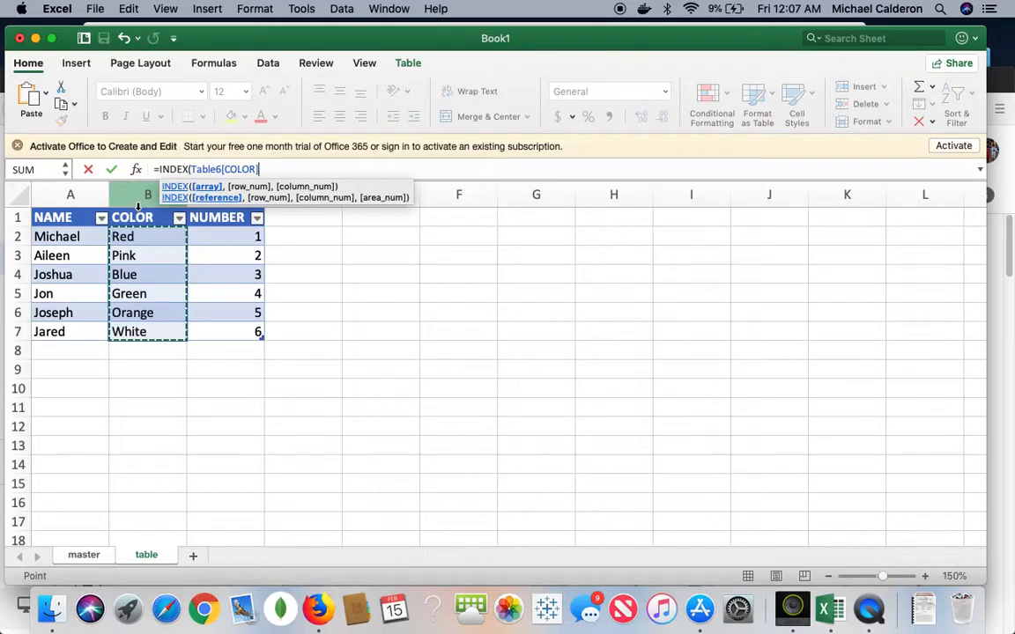
click(138, 207)
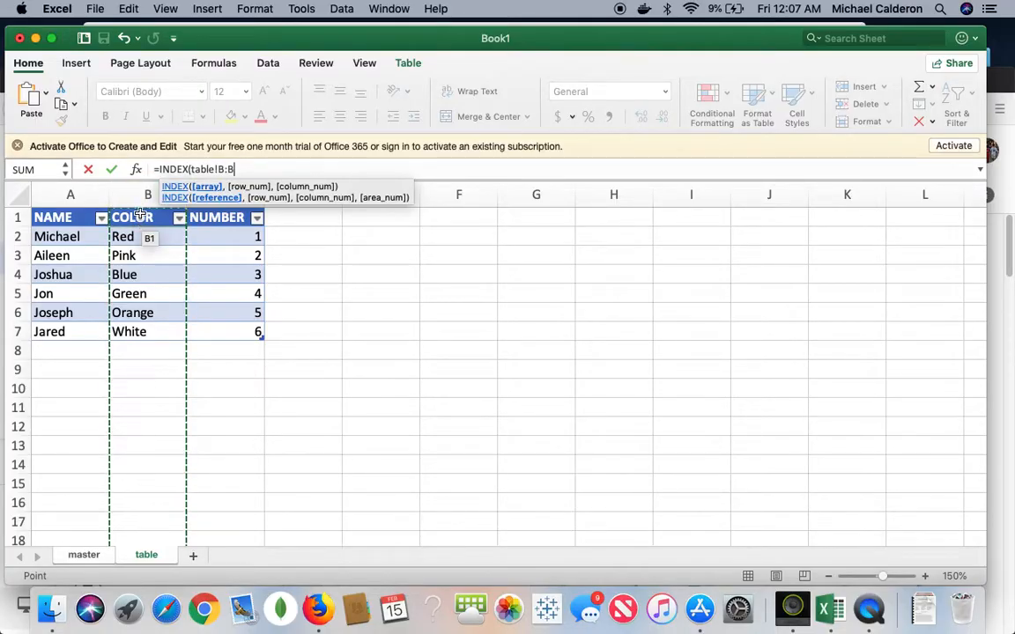
click(139, 213)
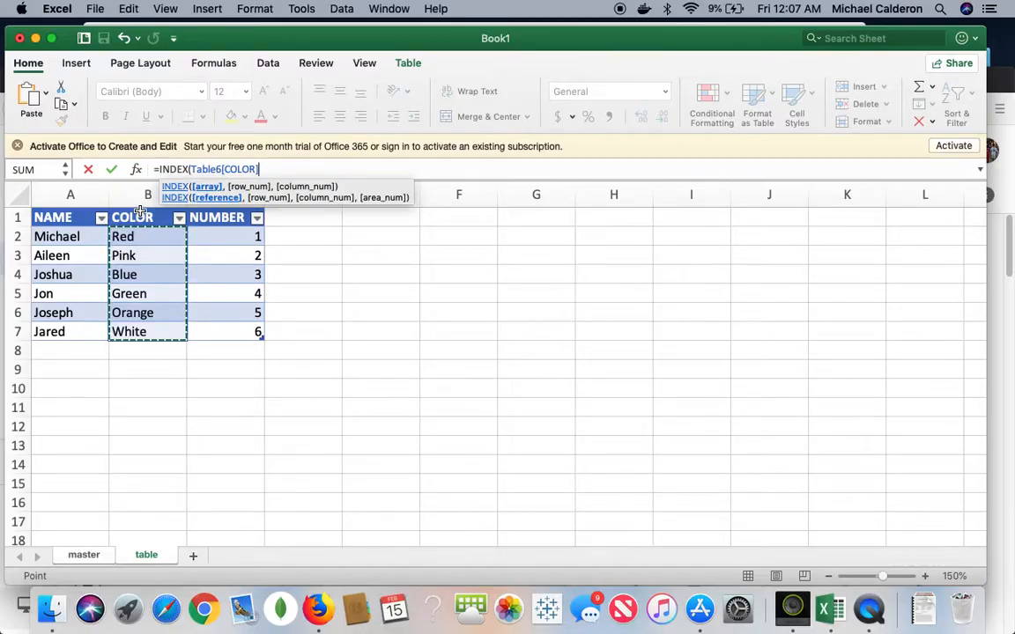
text(,)
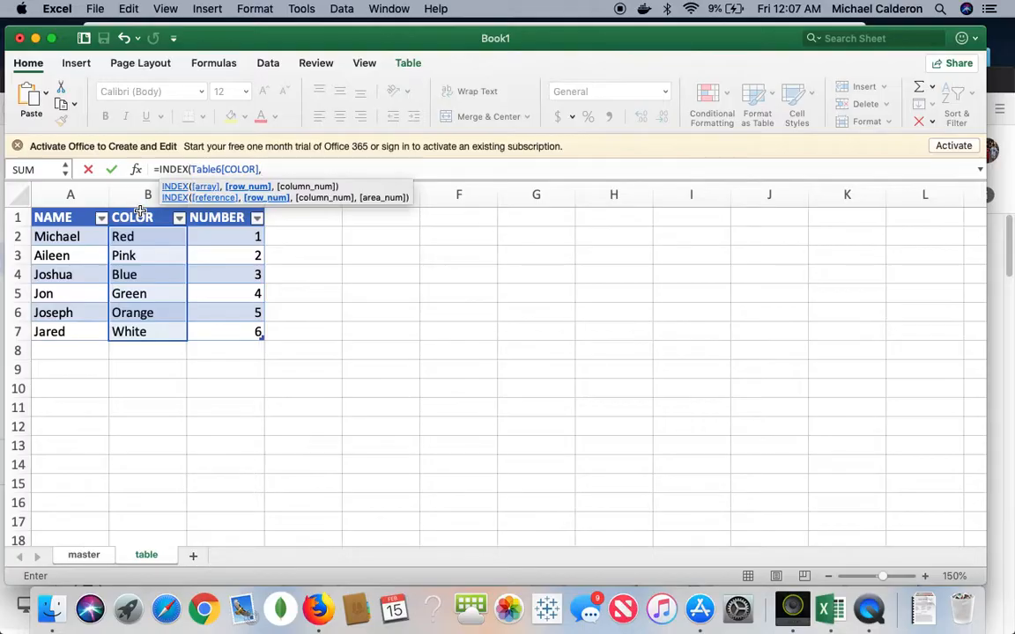
- Nest a MATCH function as the INDEX row number, with the master sheet's NAME column as its lookup value
text(MATCH)
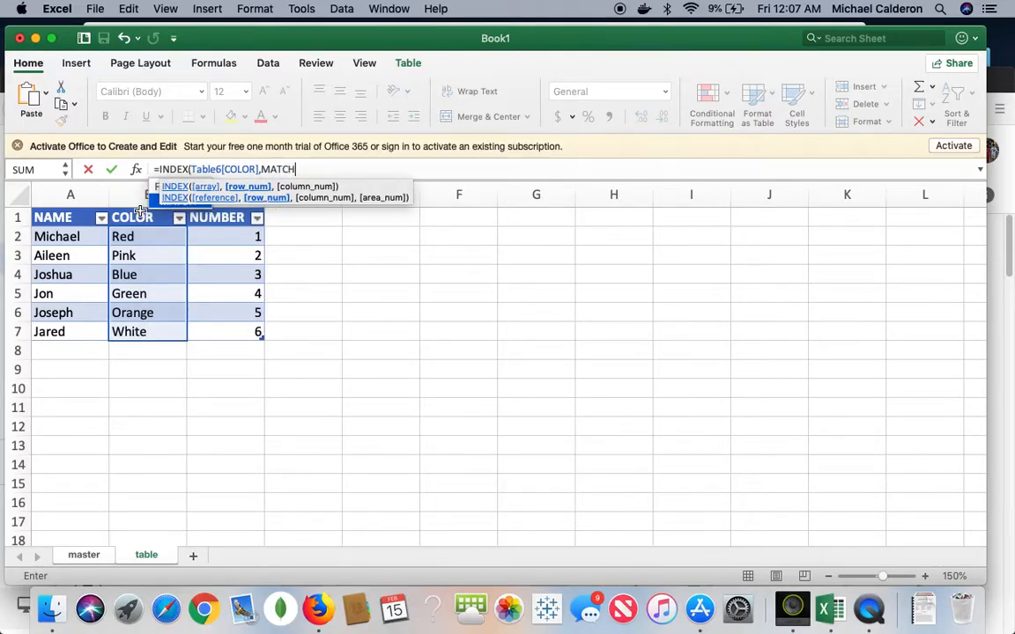
text(()
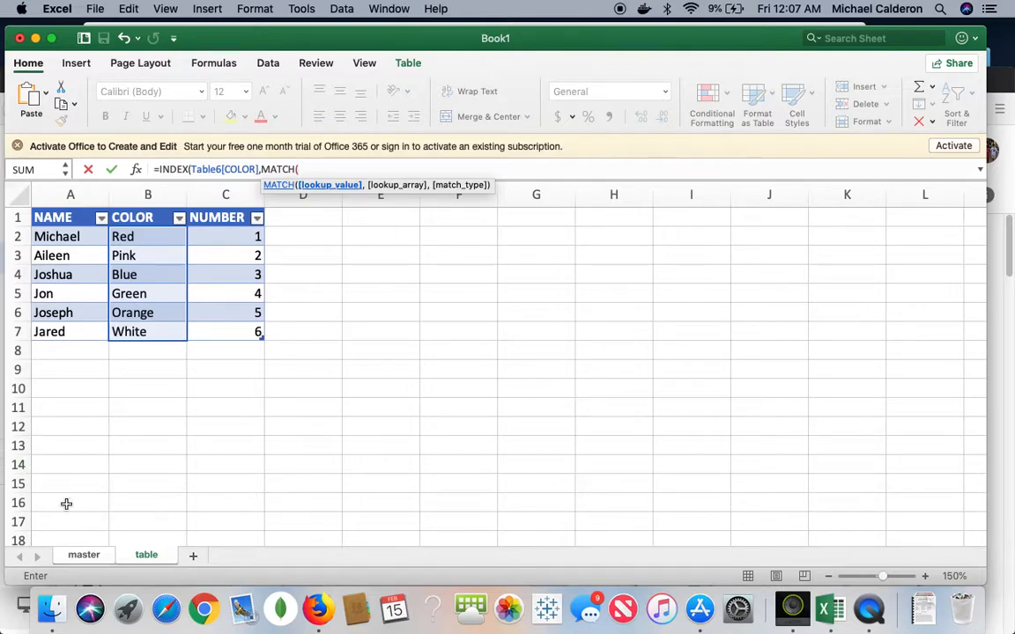
click(83, 556)
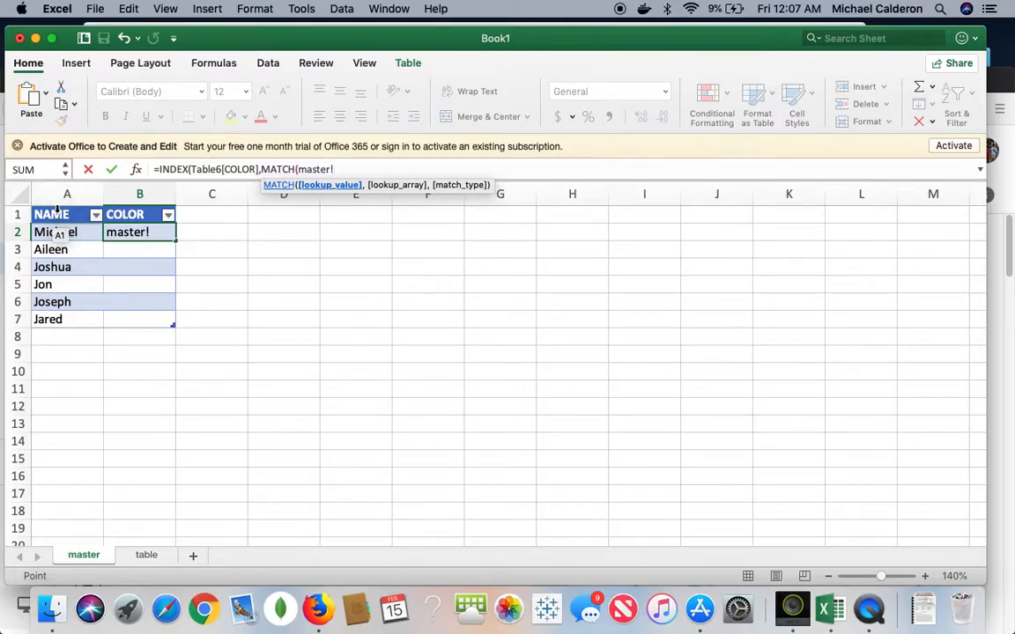
click(56, 211)
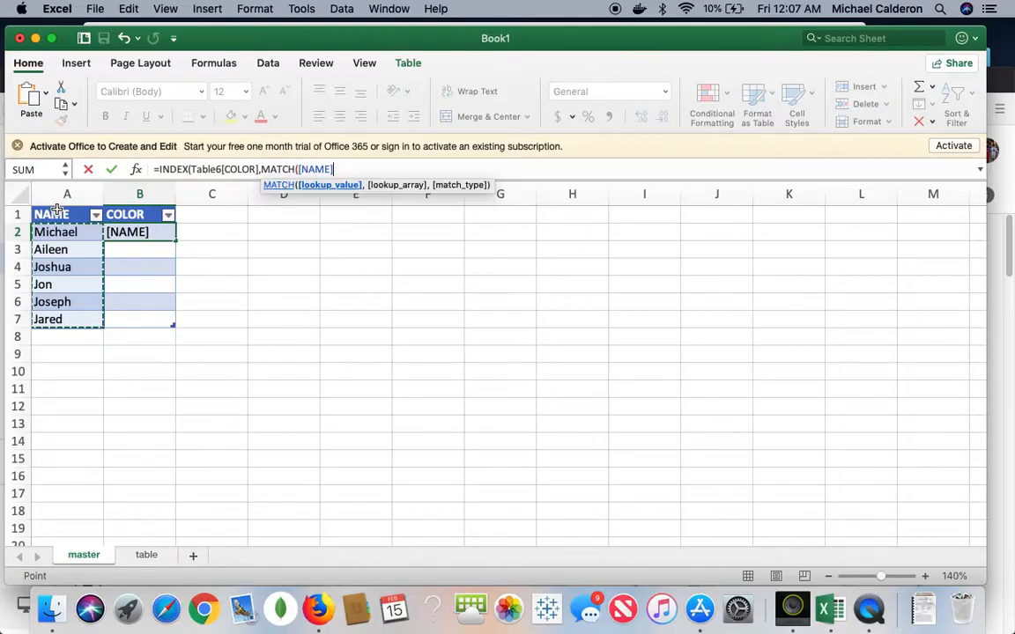
text(,)
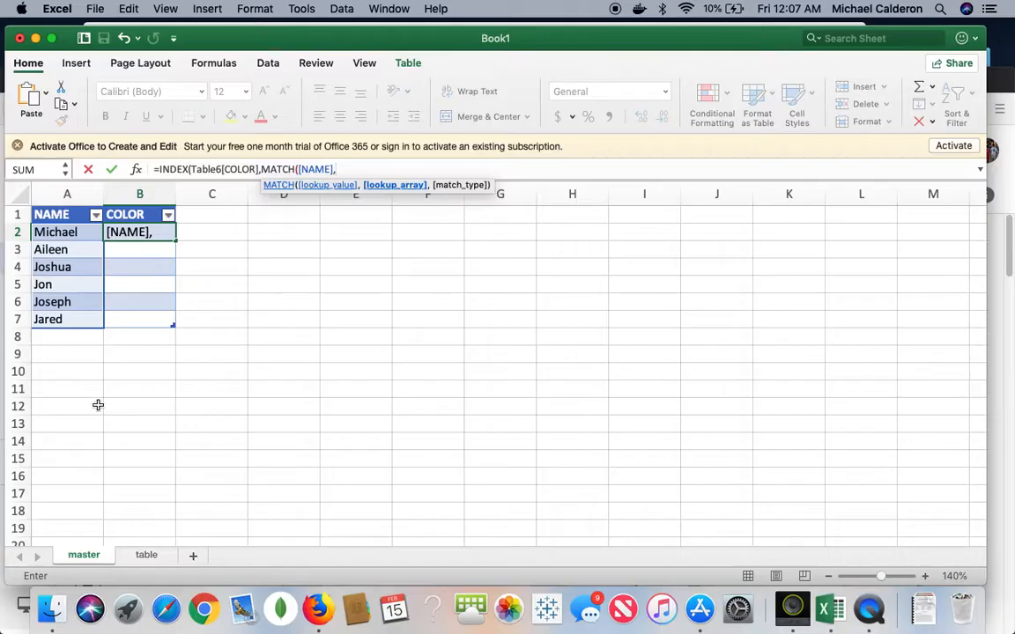
- Complete MATCH with the table sheet's NAME column as lookup array and 0 - Exact match, and enter the formula in B2
click(147, 557)
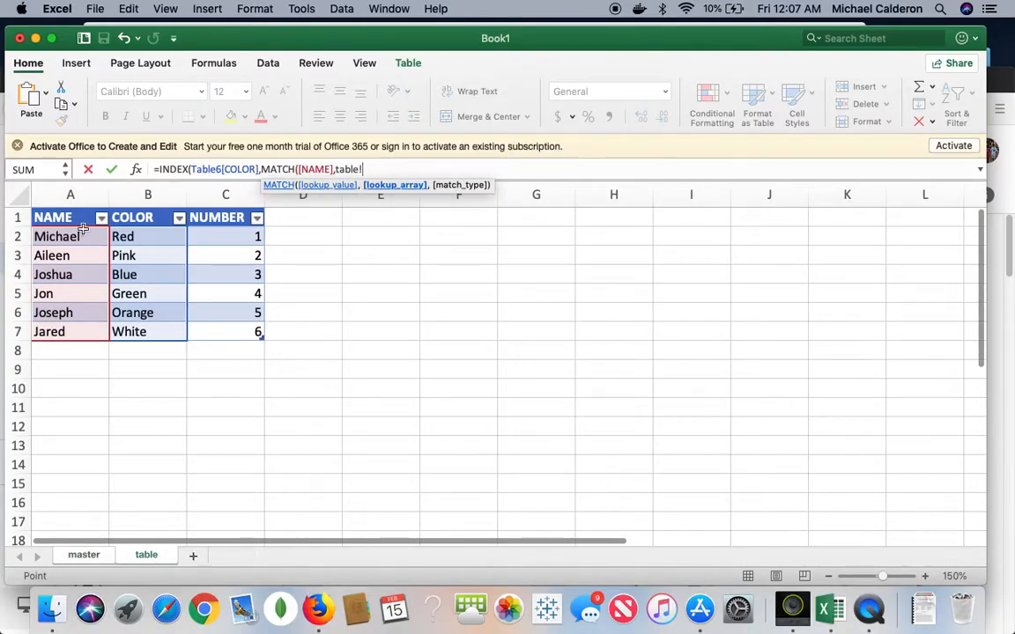
click(72, 212)
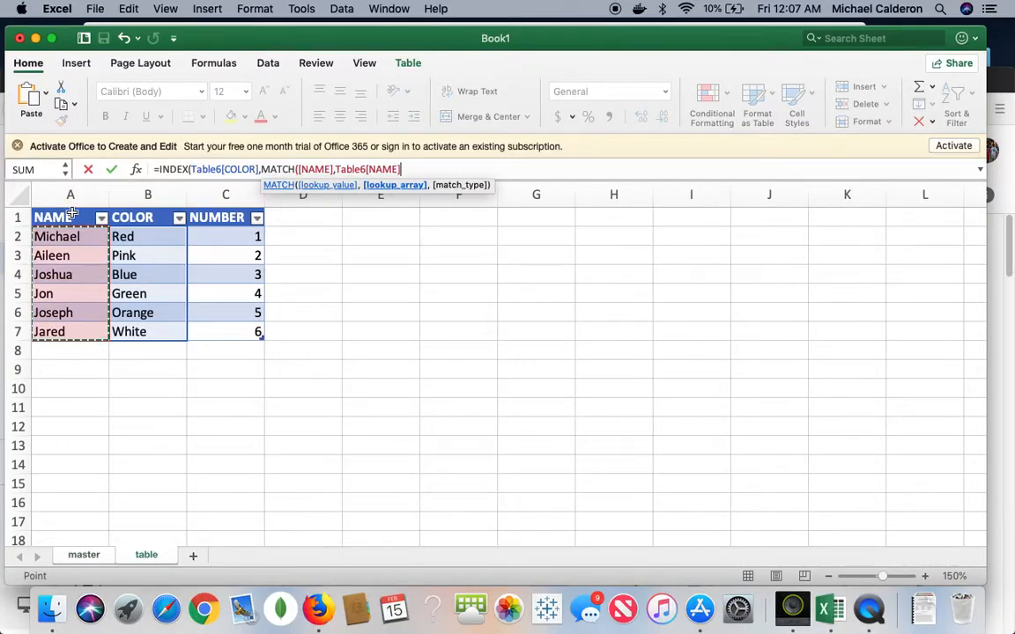
text(,)
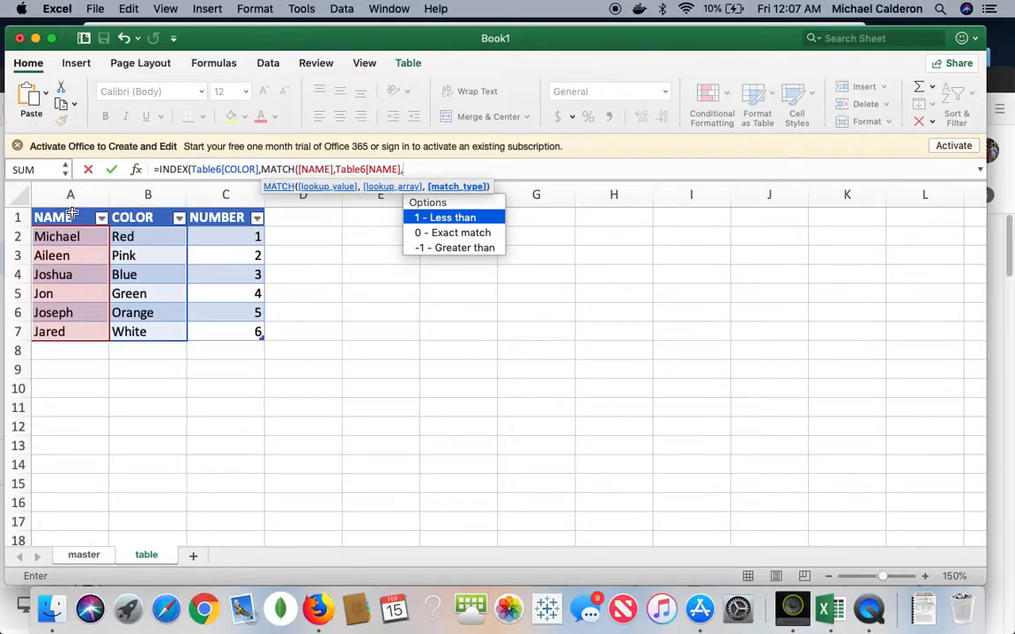
double_click(454, 232)
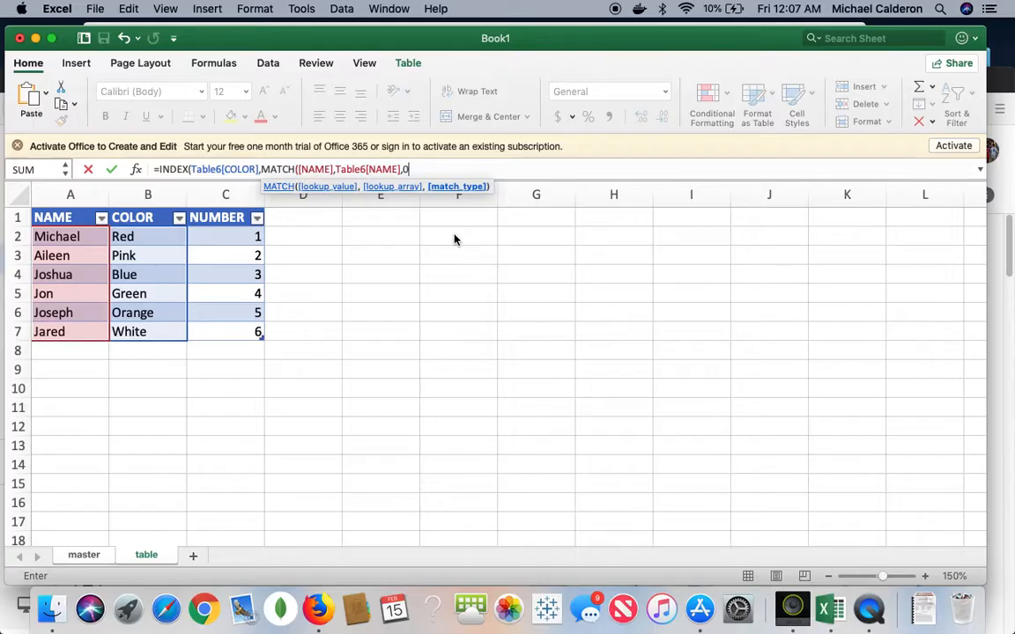
text())
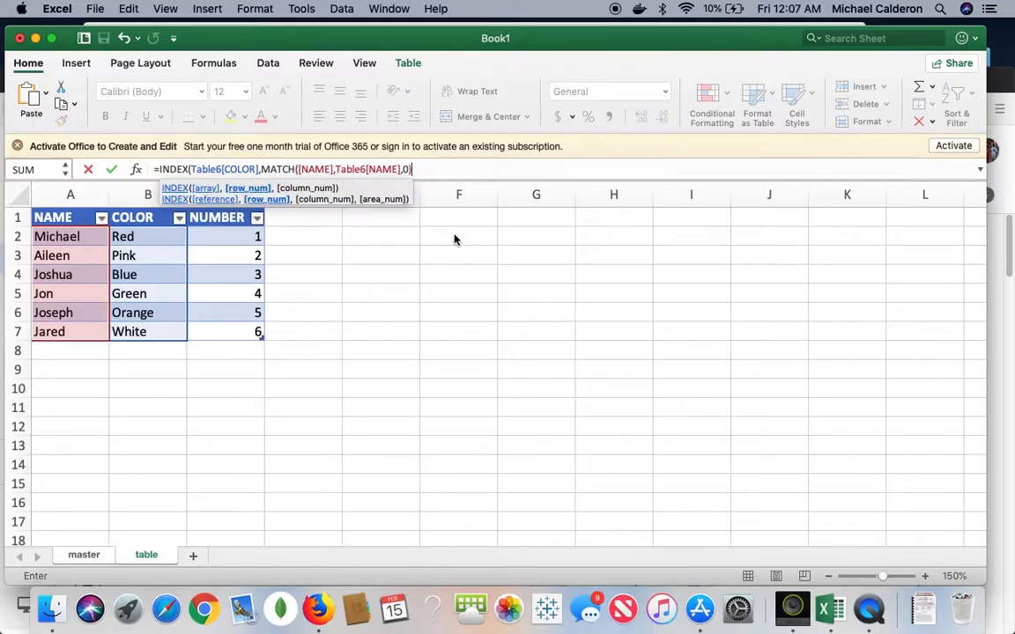
text())
key(Return)
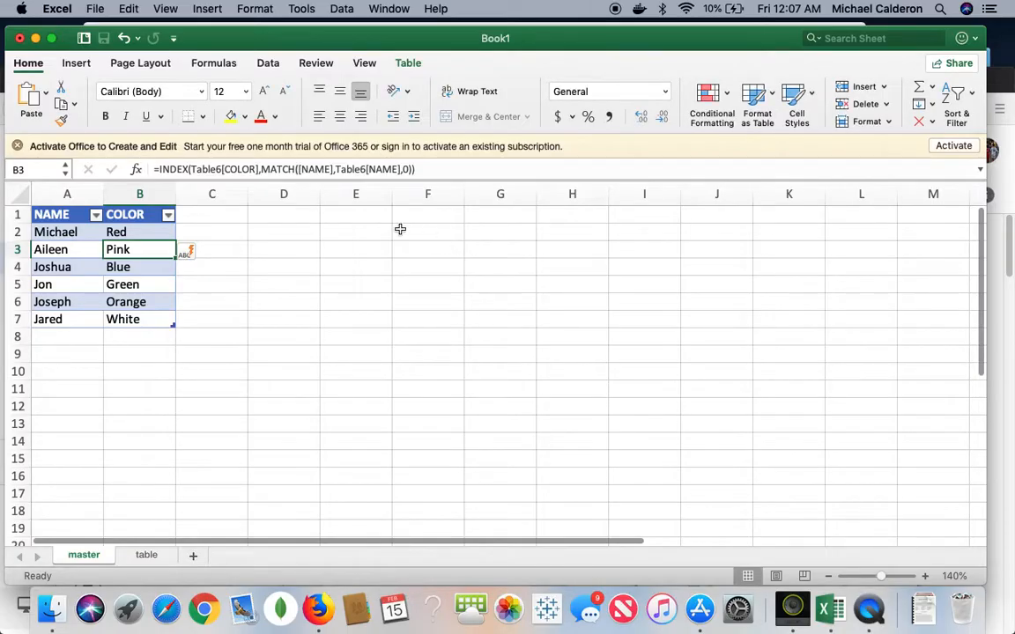
- Add a column headed NUMBER in cell C1 of the master sheet, directly beside the COLOR column
click(212, 213)
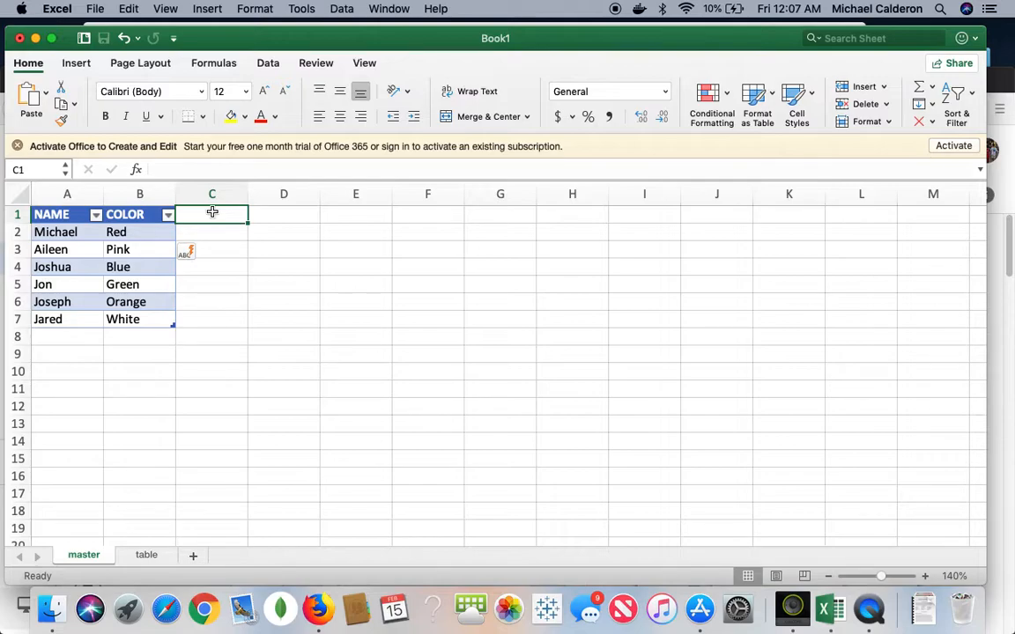
text(NUMBER)
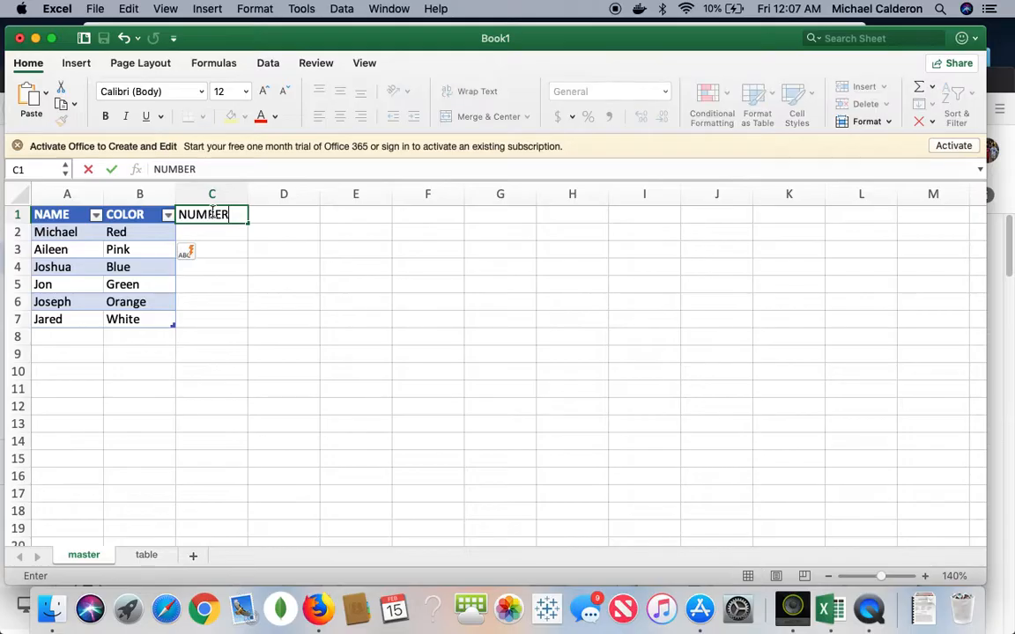
key(Return)
- Begin an INDEX formula in cell C2 of the master sheet, using the table sheet's NUMBER column as the array
scroll(213, 212, down, 5)
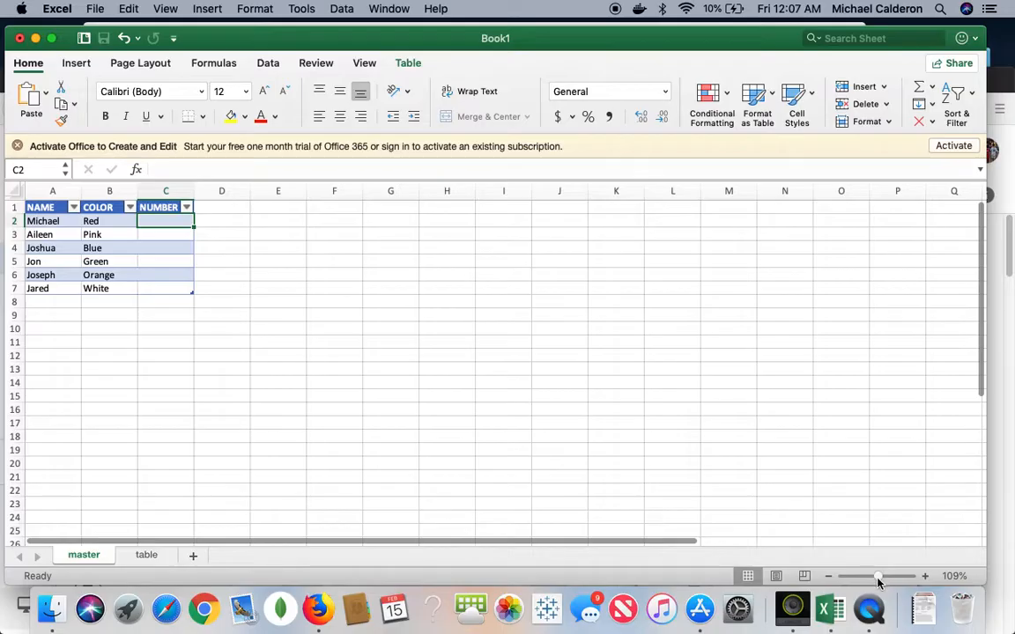
drag(878, 577, 888, 581)
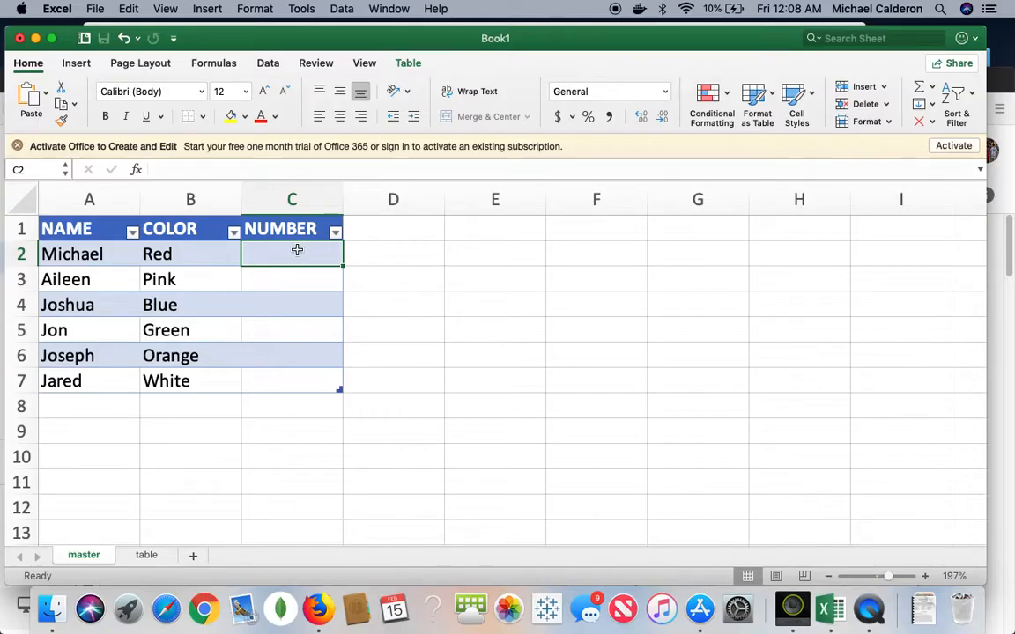
click(274, 169)
text(=INDEX)
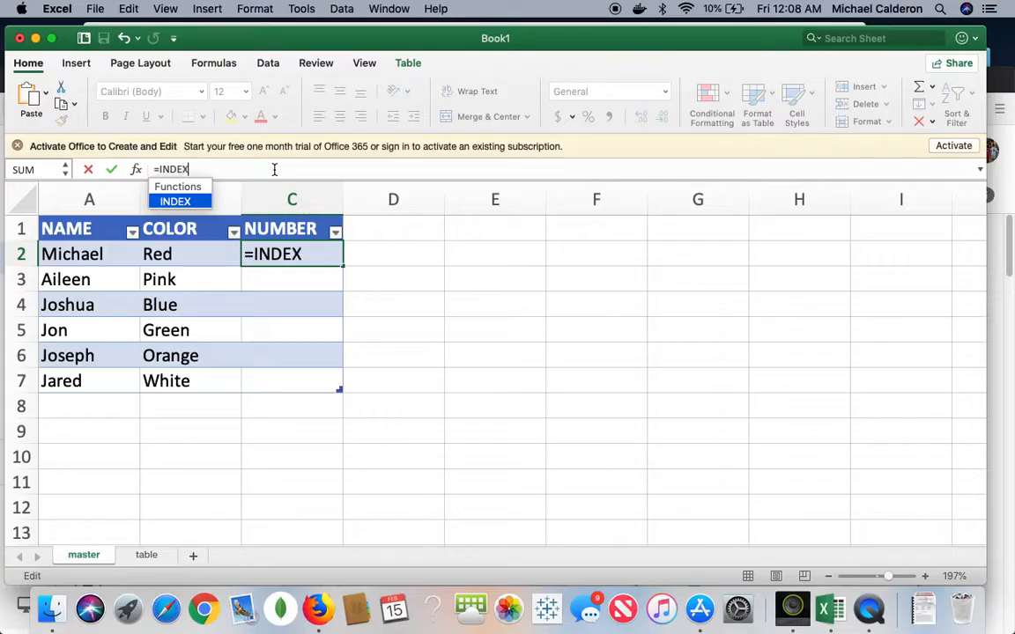
text(()
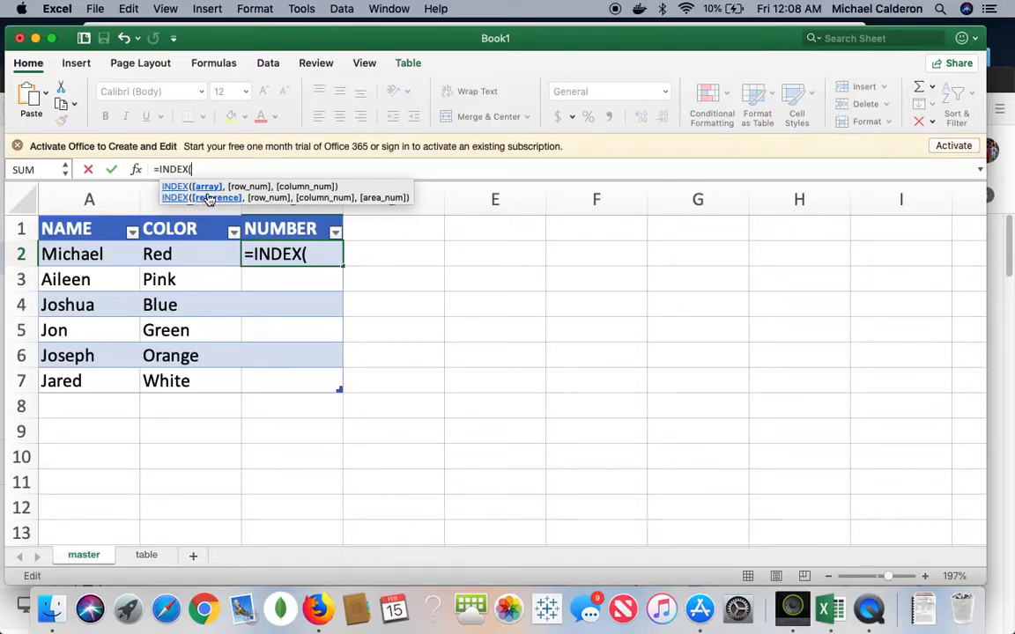
click(148, 557)
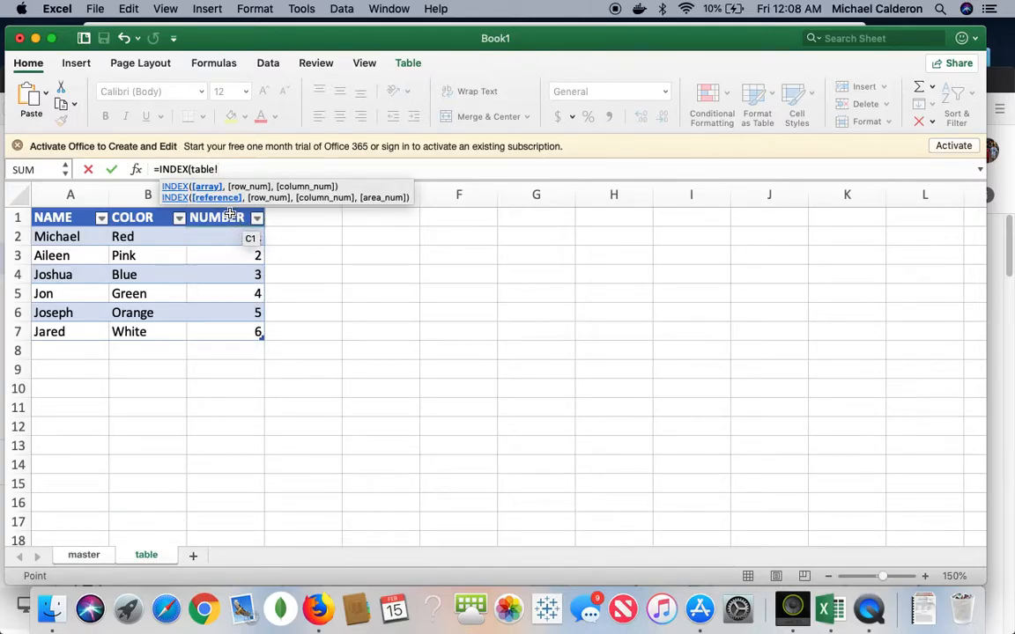
click(231, 215)
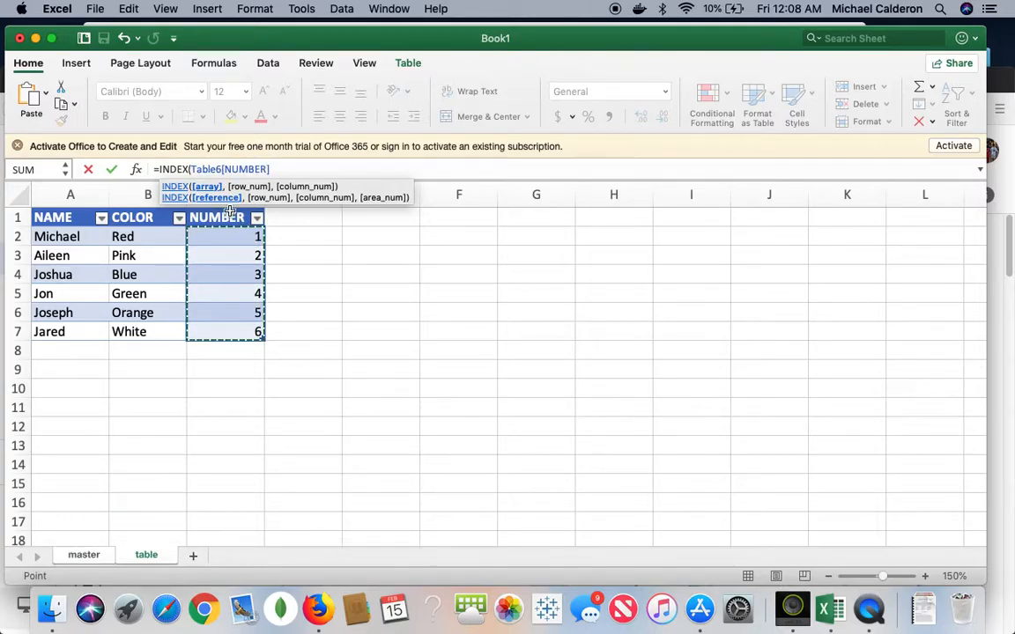
text(,)
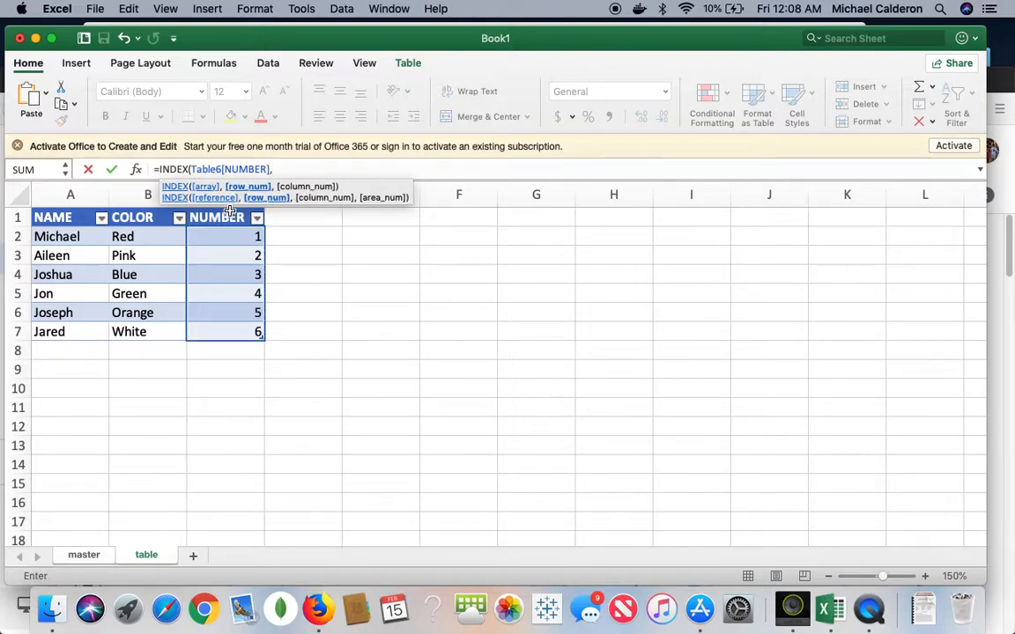
- Nest MATCH as the row number of the NUMBER column's INDEX formula, using the master sheet's NAME column as lookup value
text(MATCH)
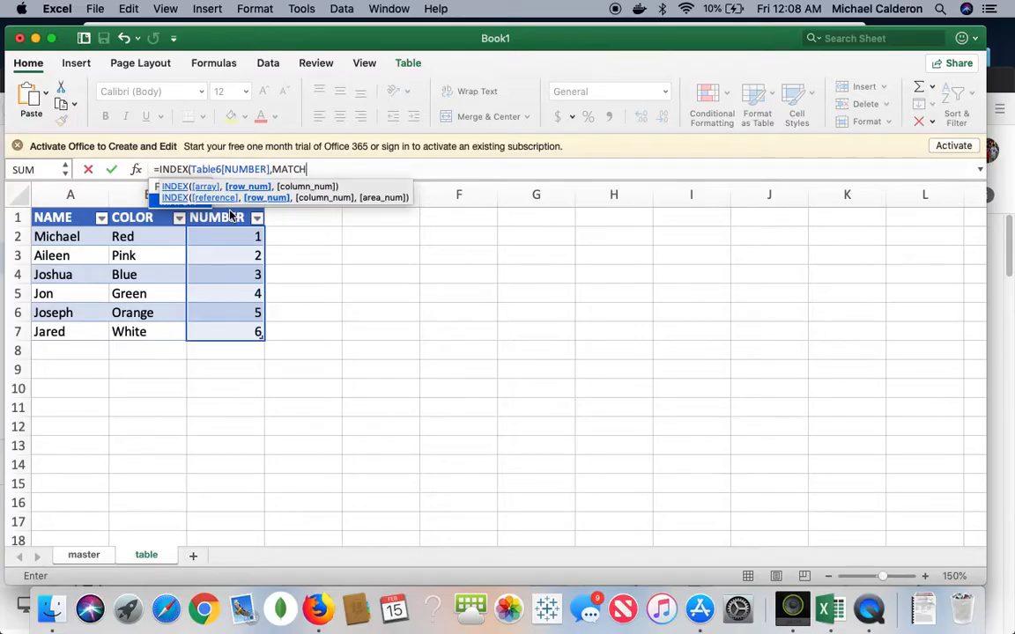
text(()
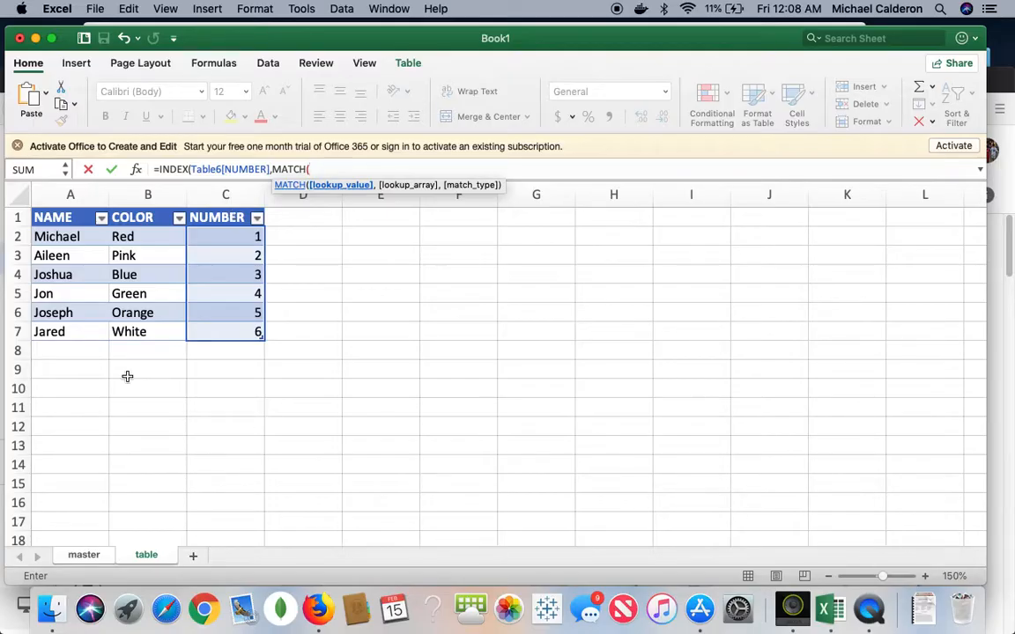
click(84, 555)
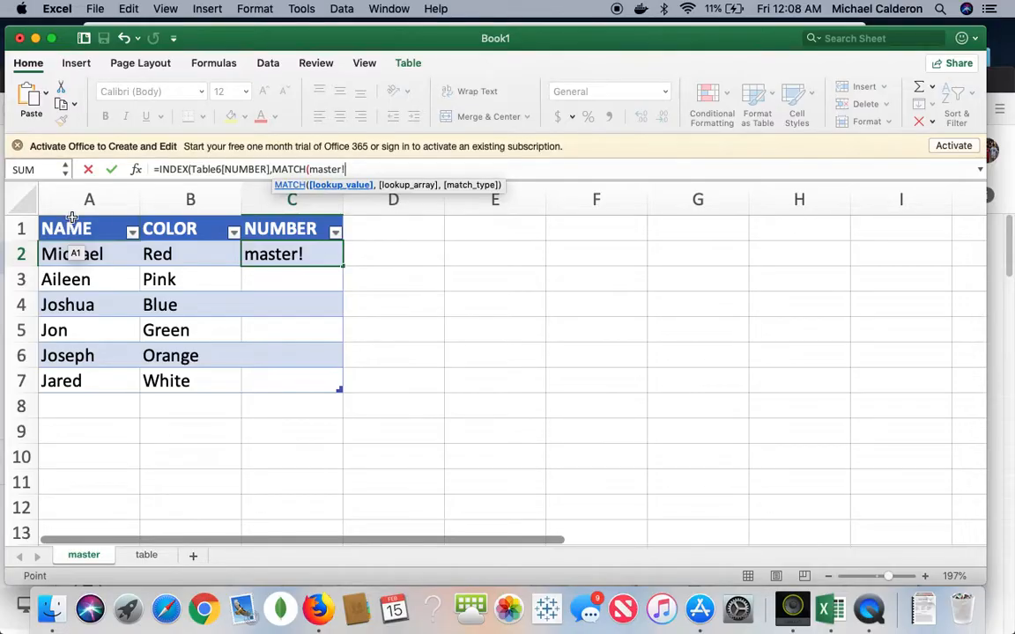
click(72, 220)
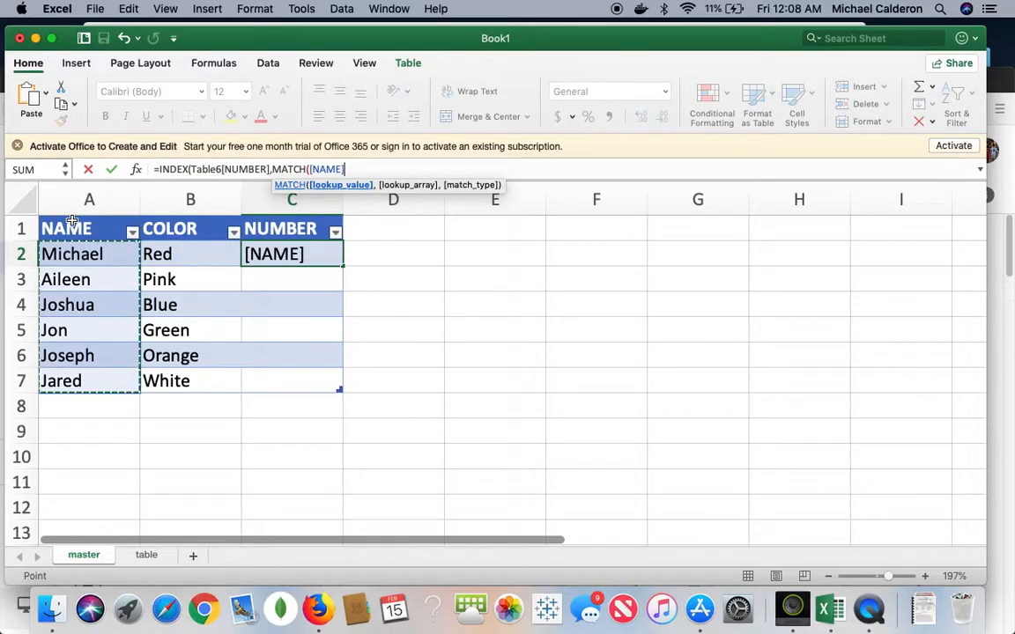
text(,)
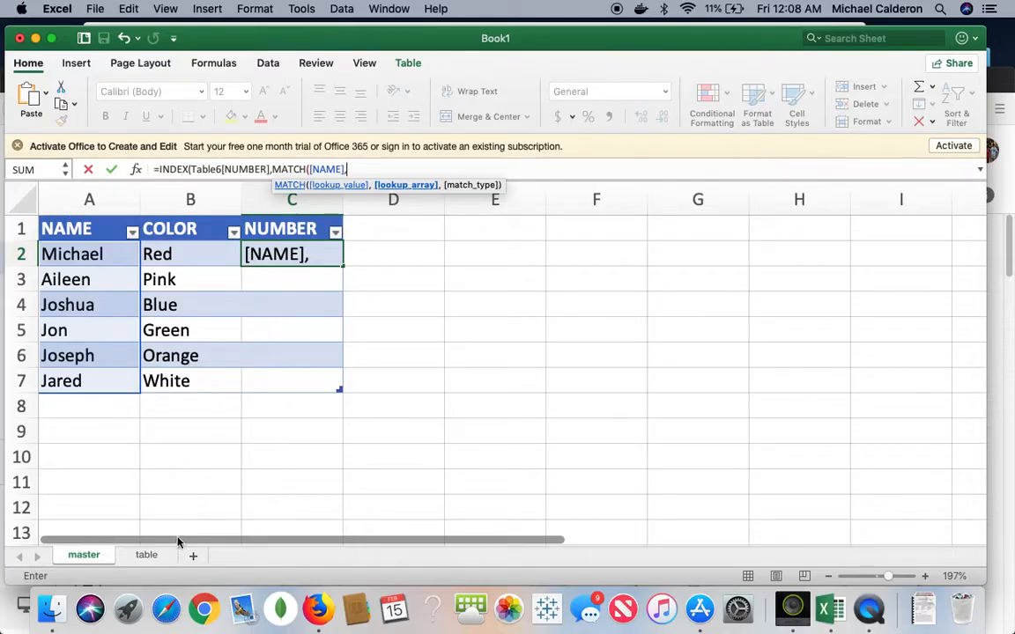
- Finish the C2 formula's MATCH with the table sheet's NAME column as lookup array and 0 - Exact match, and enter the formula
click(147, 556)
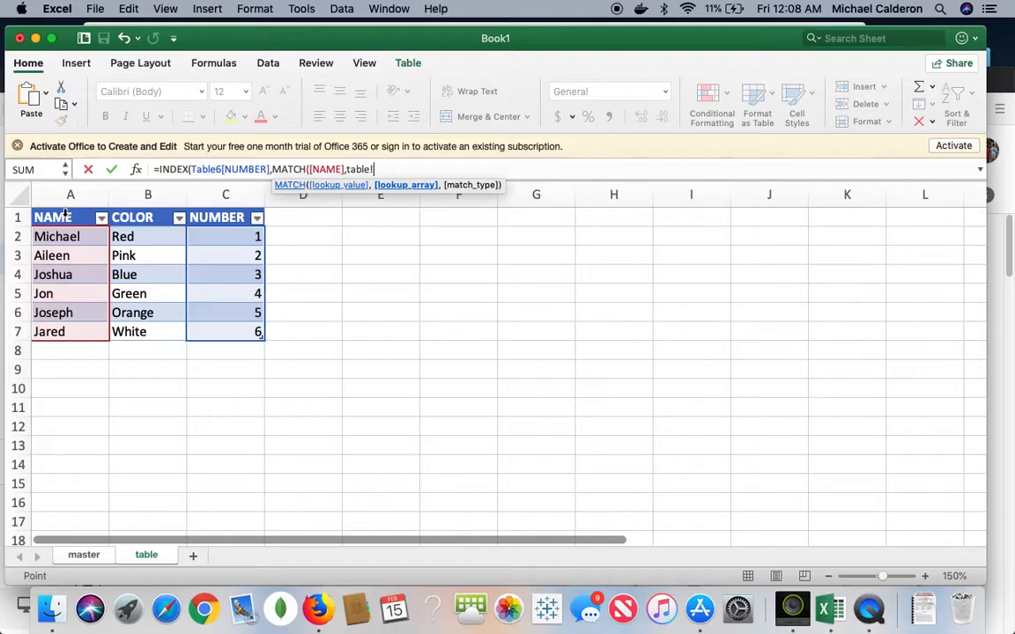
click(65, 213)
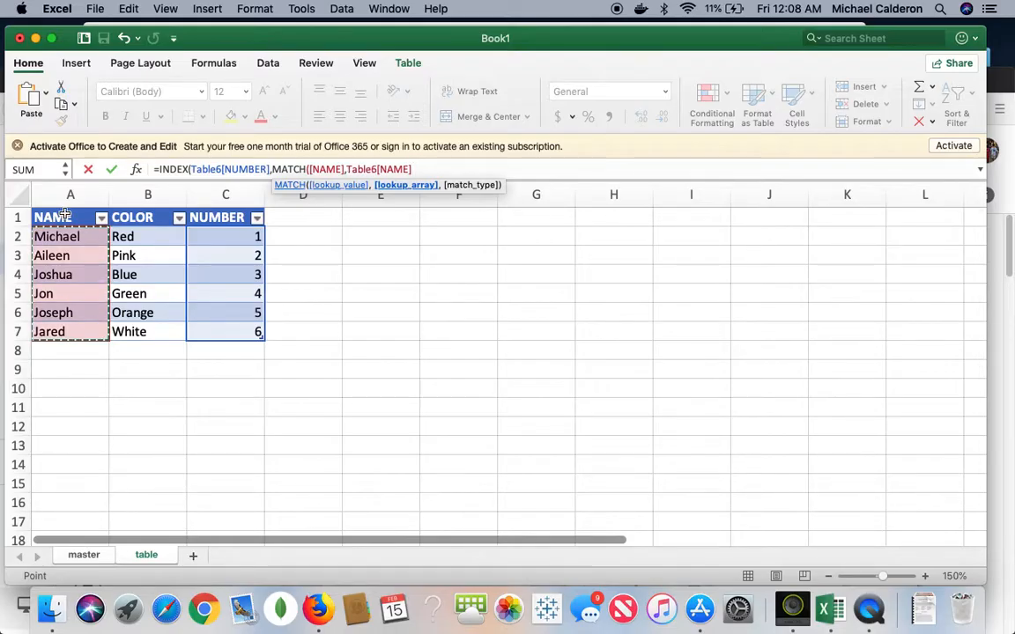
text(,)
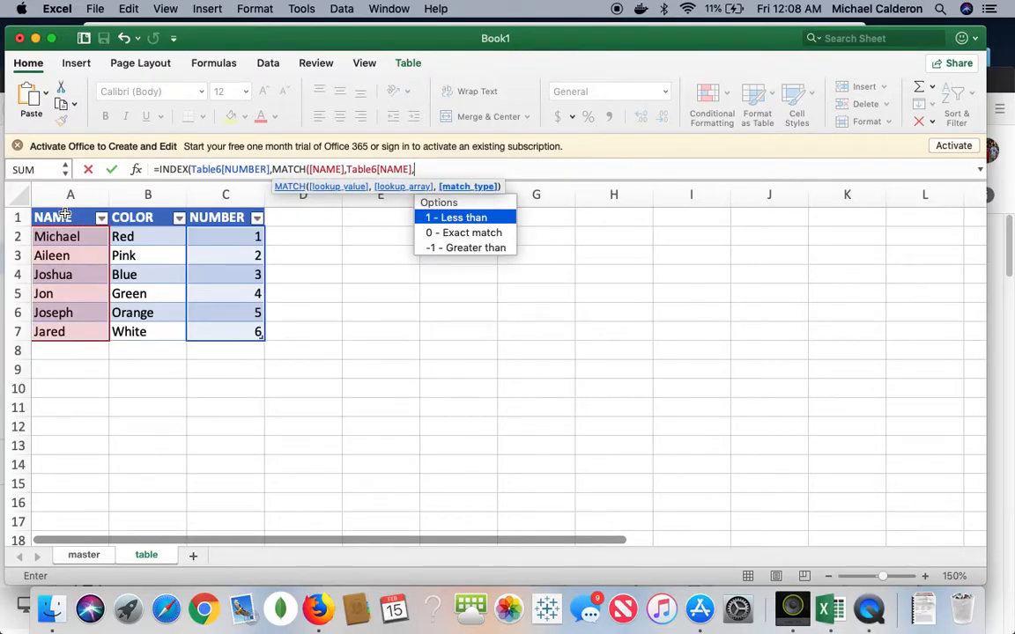
double_click(468, 233)
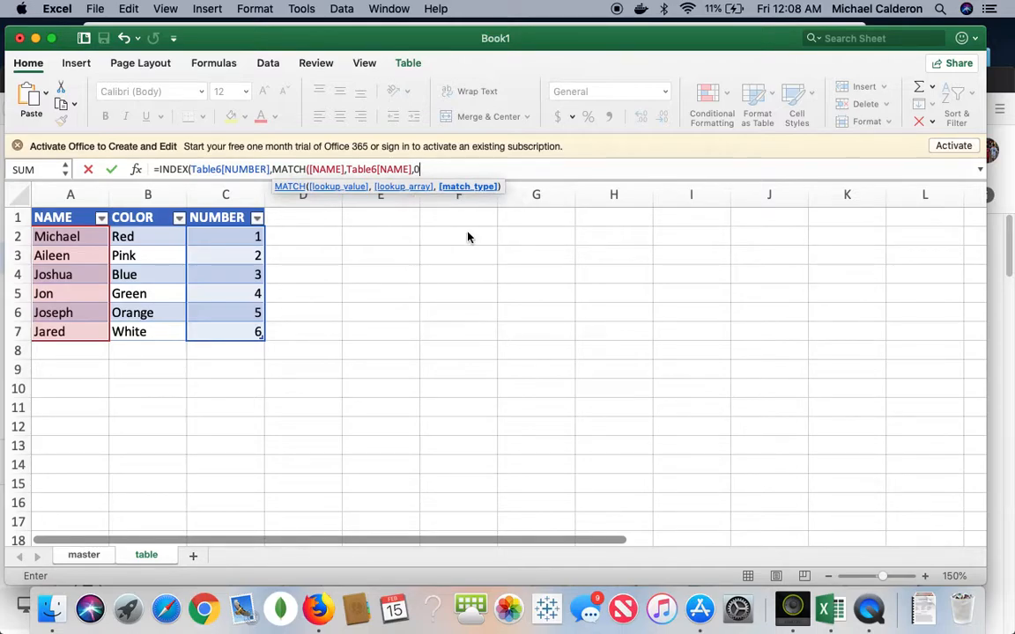
text())
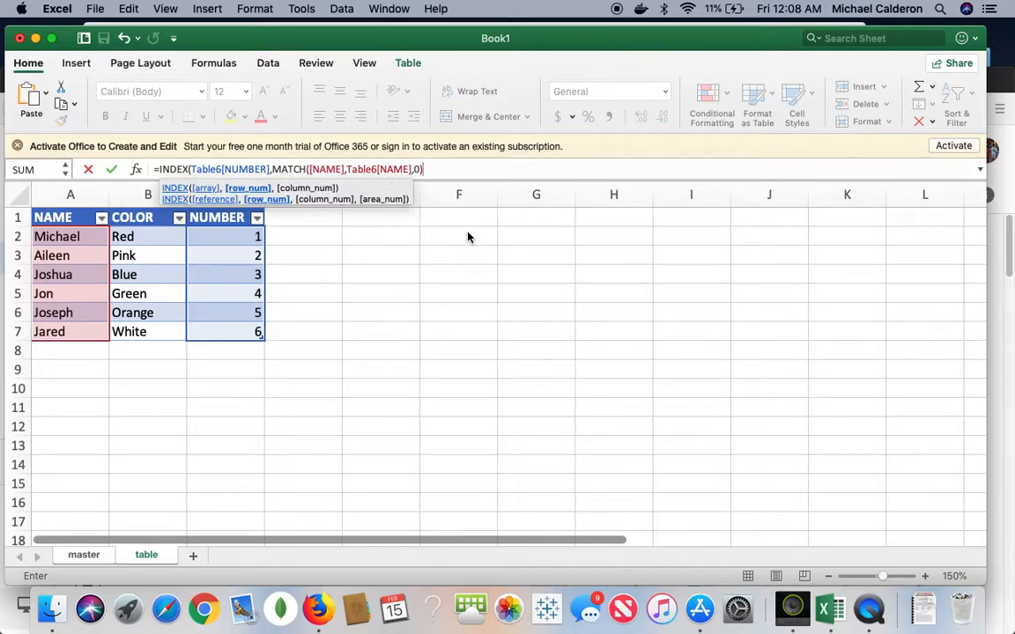
text())
key(Return)
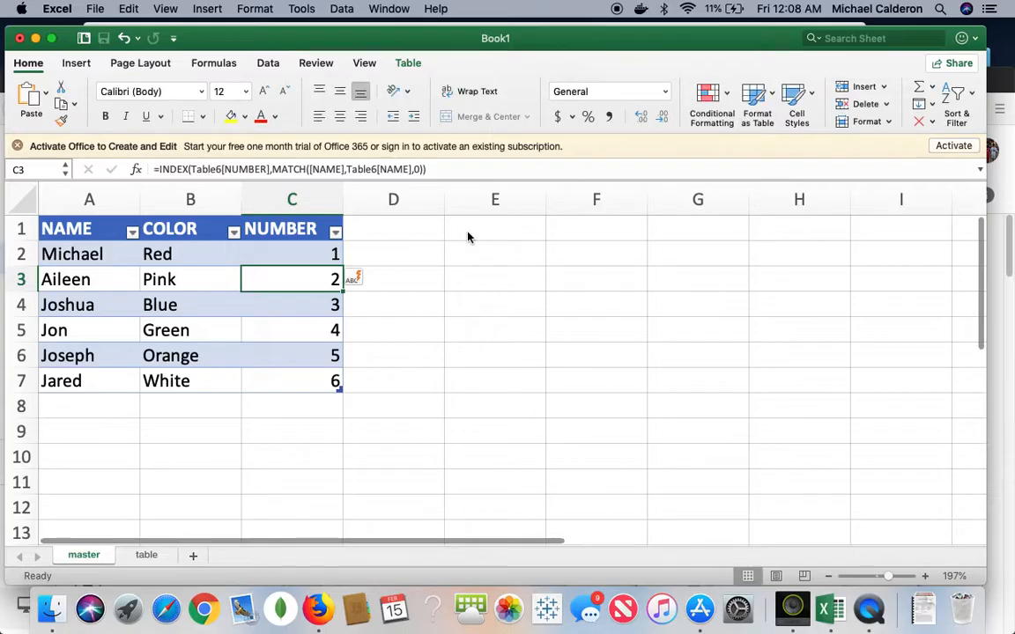